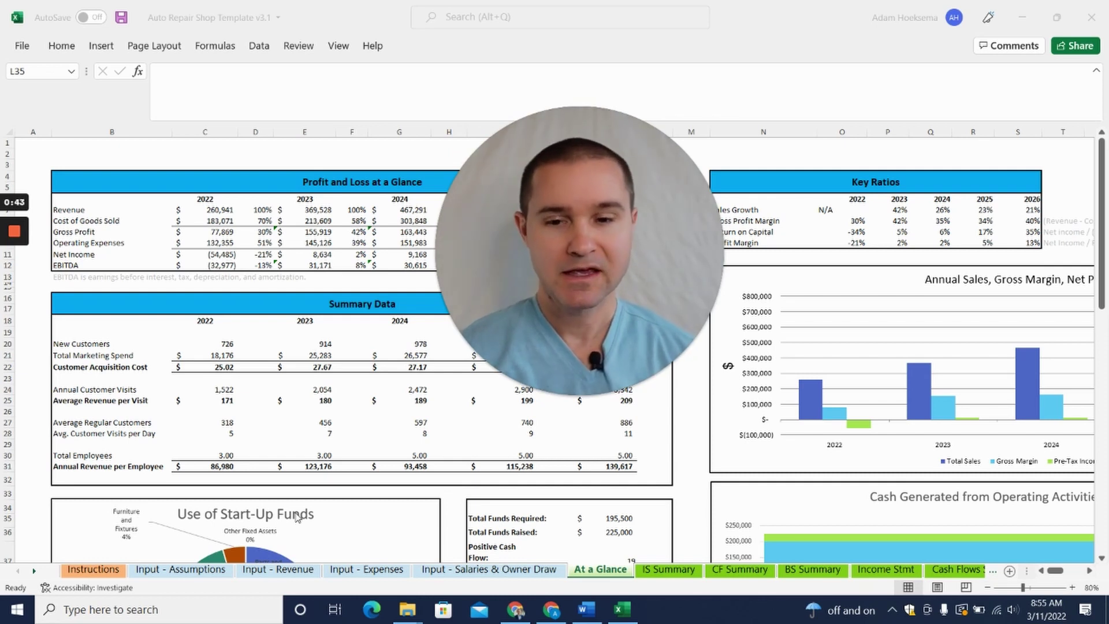
Look over the At a Glance charts and start-up funds, then switch to the IS Summary income statement.
mouse_move(590, 358)
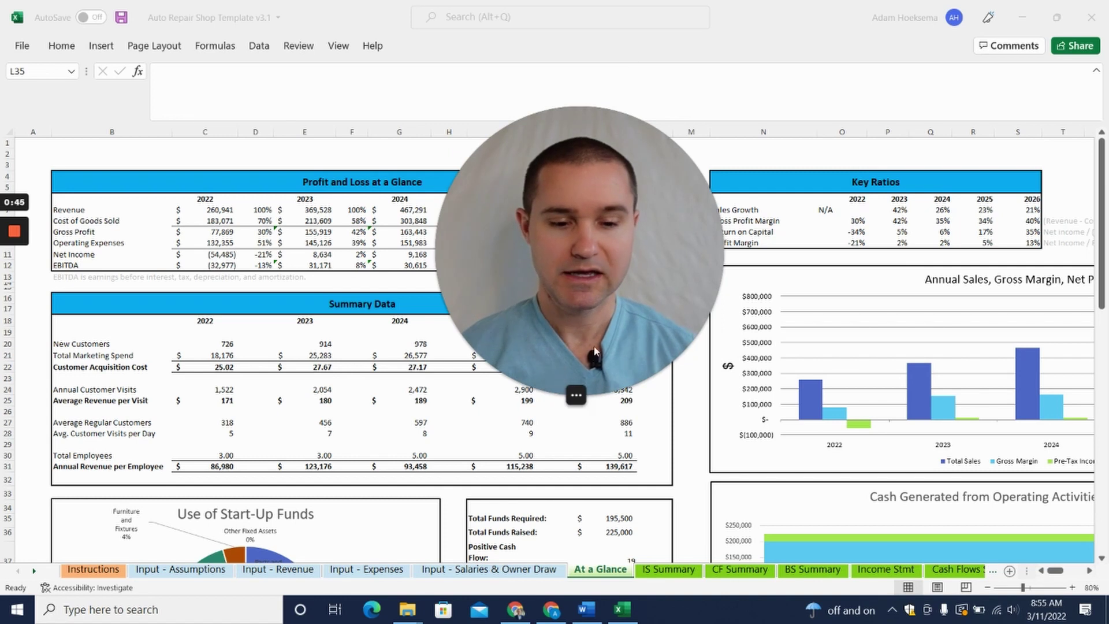
left_click(549, 395)
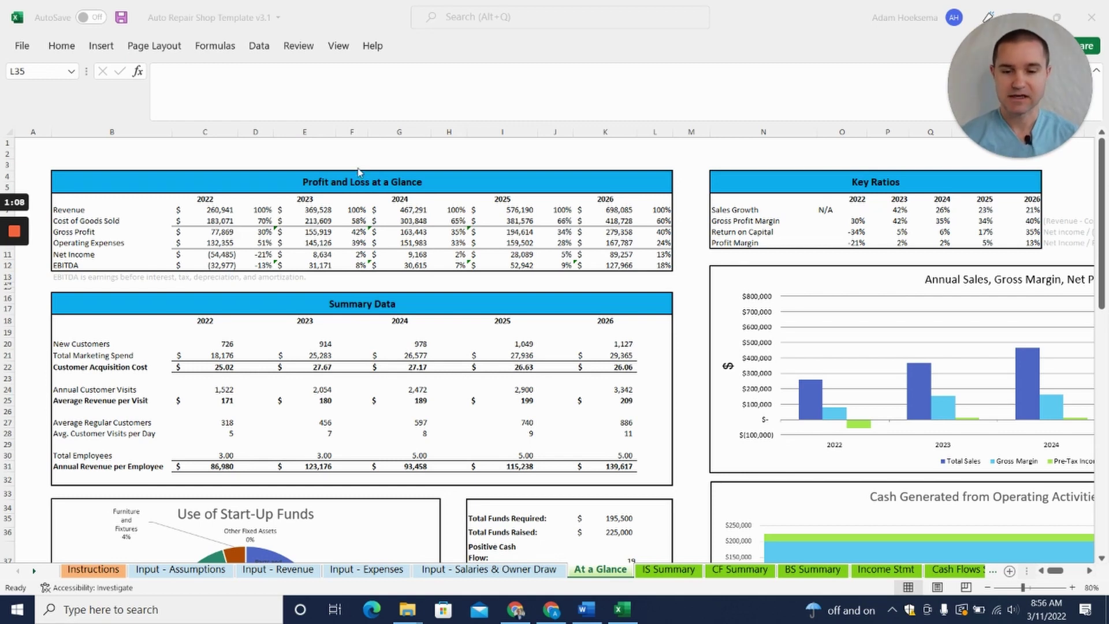
scroll(417, 293, "down", 2)
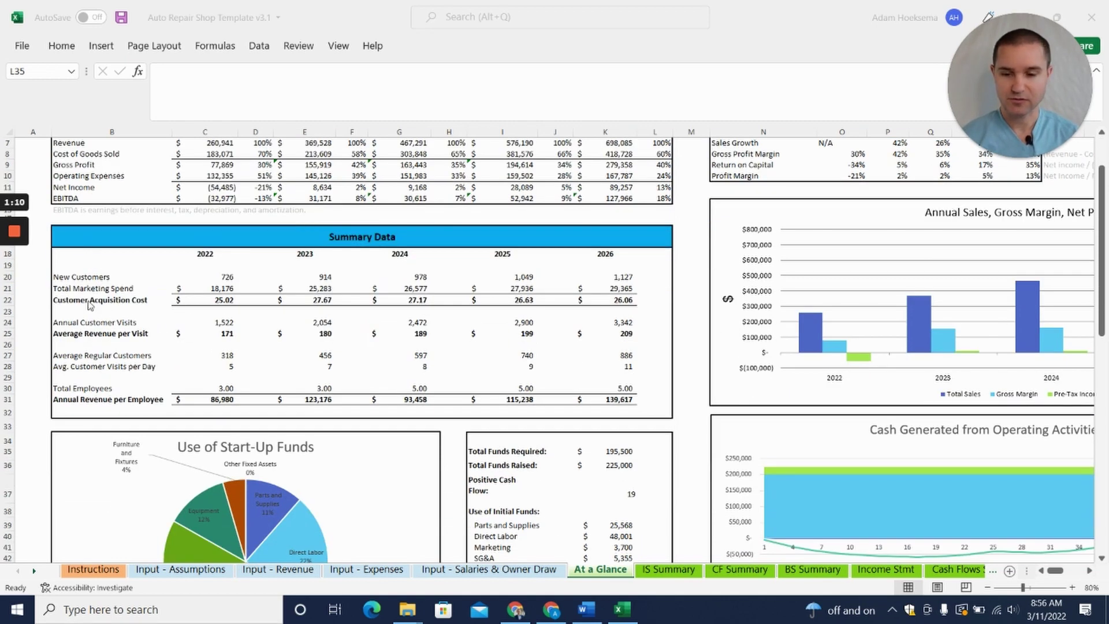
scroll(477, 287, "down", 3)
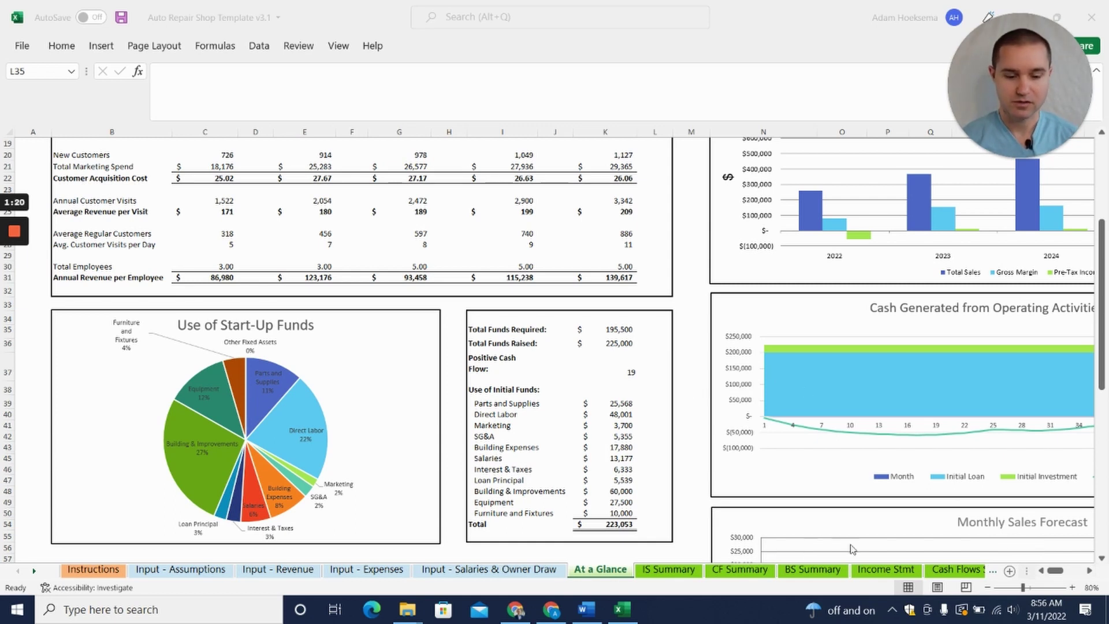
left_click(665, 571)
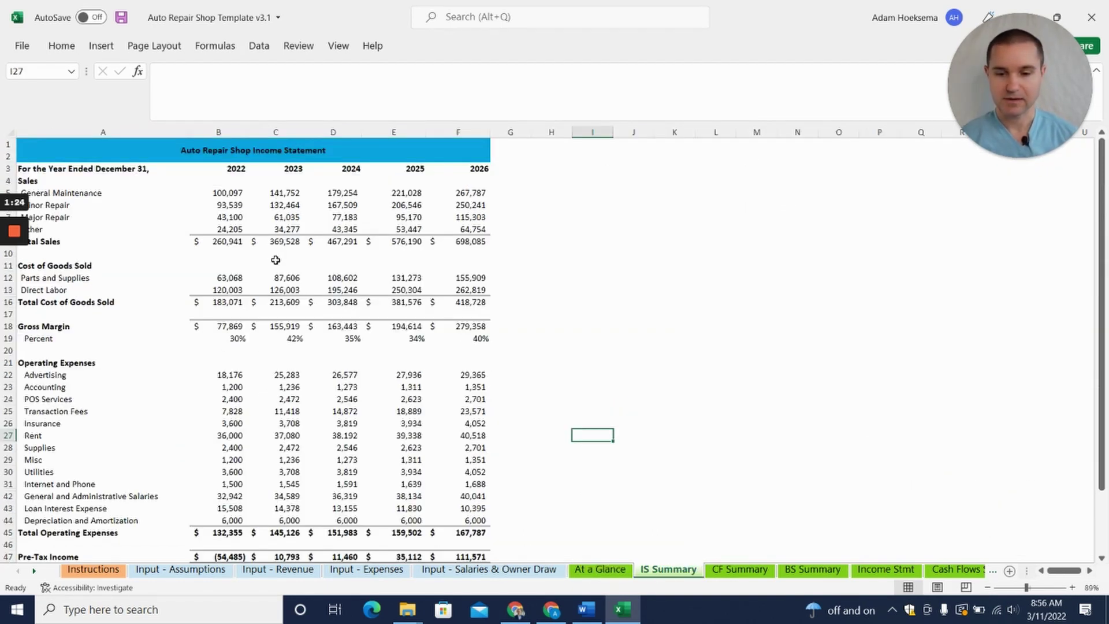
Page through CF Summary, BS Summary, Income Stmt, Cash Flows and Balance Sheet, then scroll the tabs back left.
left_click(745, 571)
left_click(812, 570)
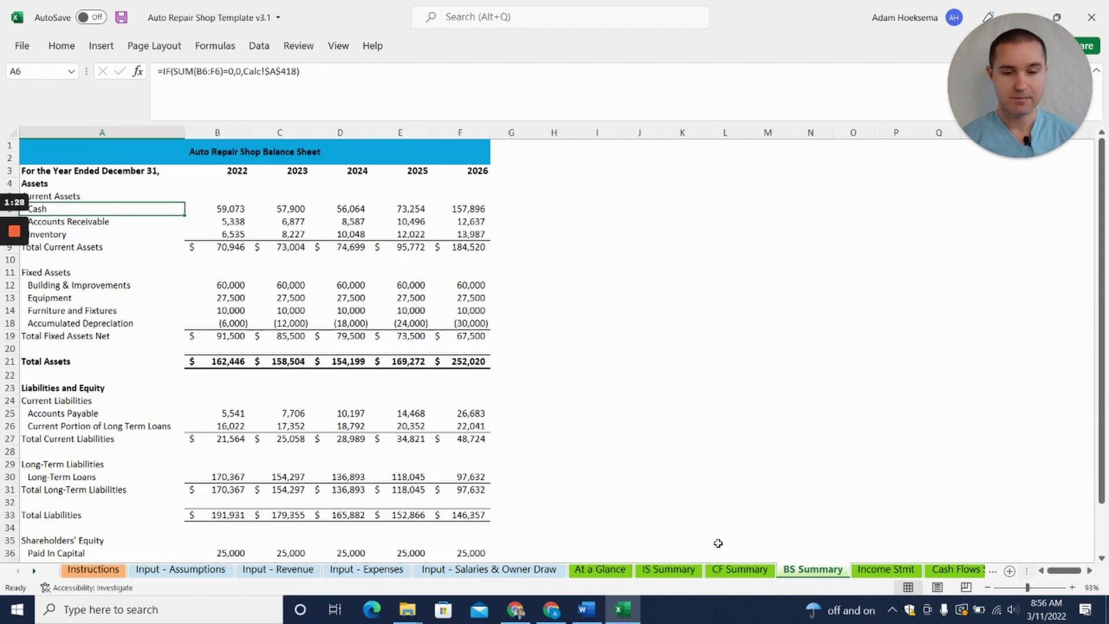
left_click(886, 571)
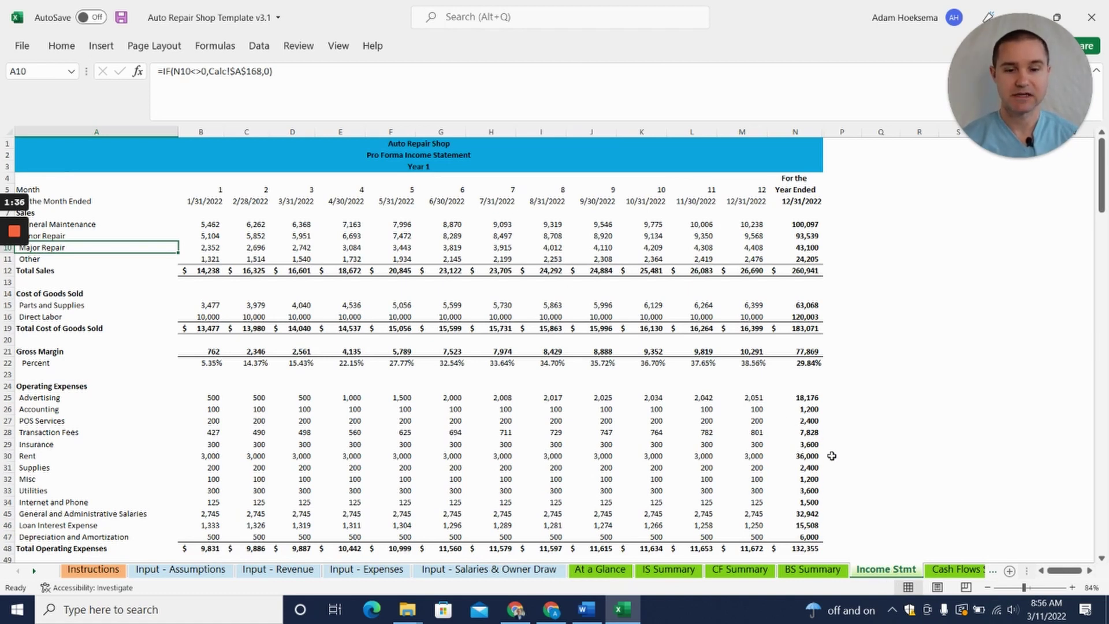
left_click(956, 570)
left_click(956, 572)
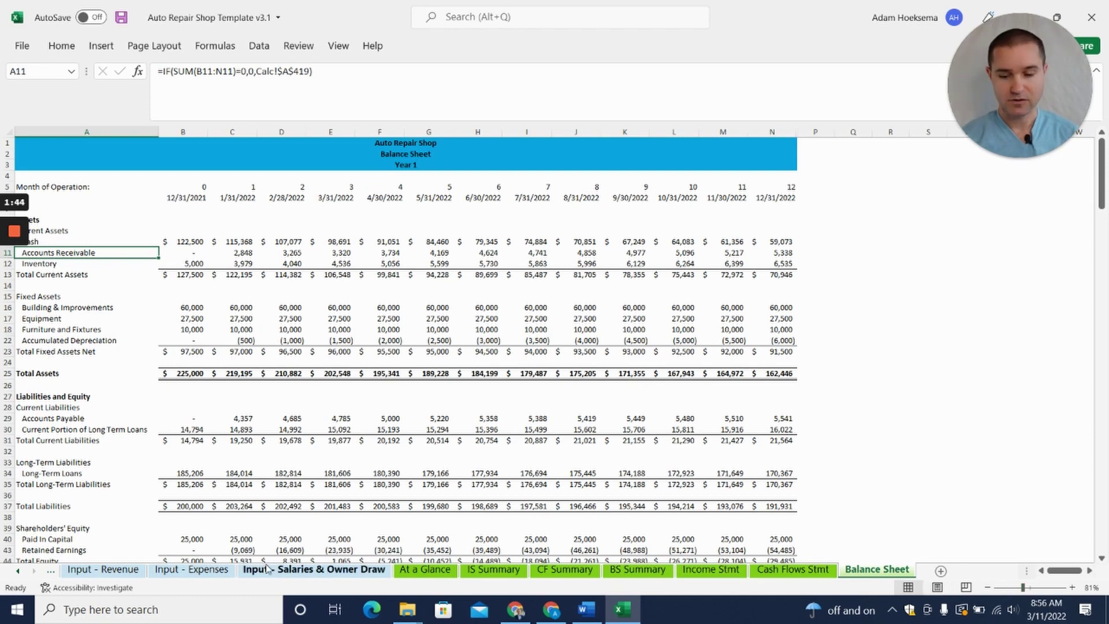
left_click(18, 571)
left_click(17, 571)
Open the Input - Assumptions sheet and zoom it to 90%.
left_click(179, 571)
scroll(170, 416, "up", 12)
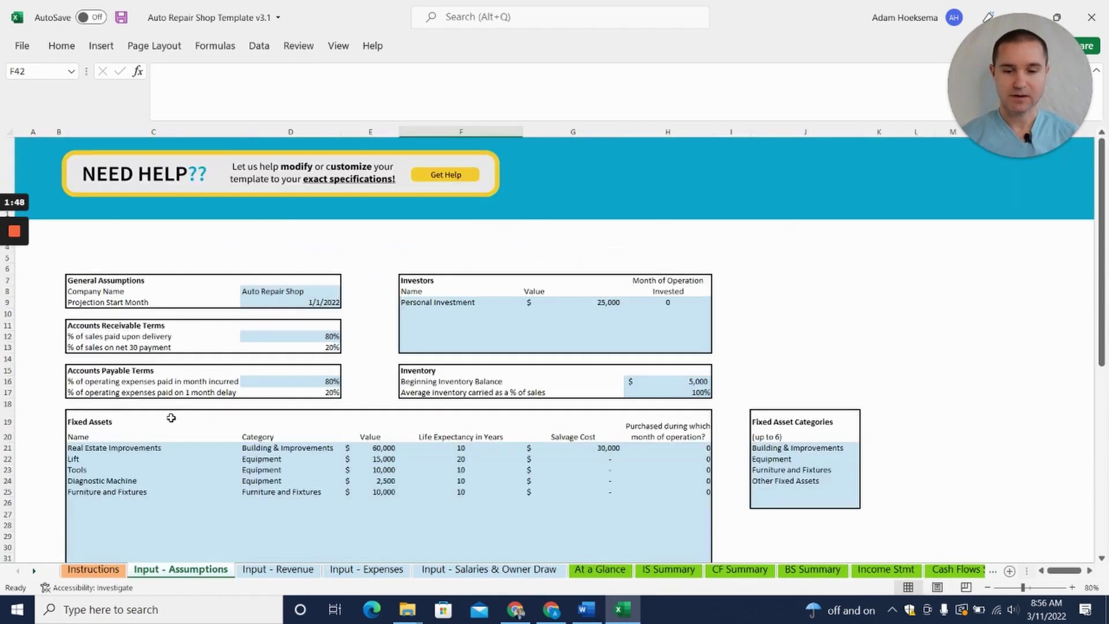
left_click(1071, 588)
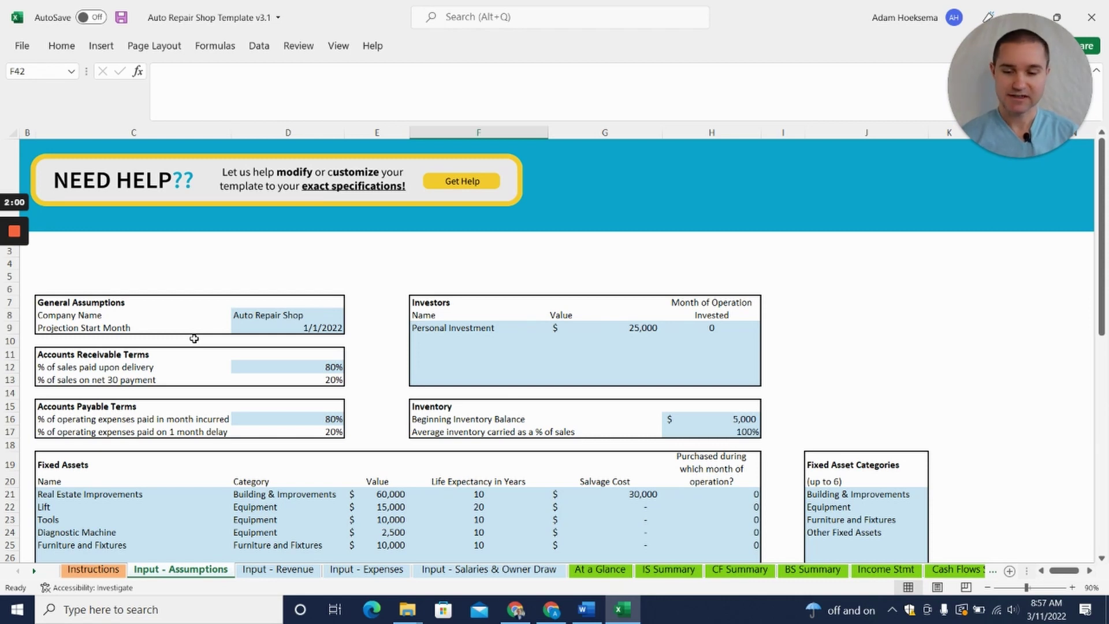
Review company name, start month, $25,000 personal investment, empty investor rows and $5,000 beginning inventory.
left_click(256, 316)
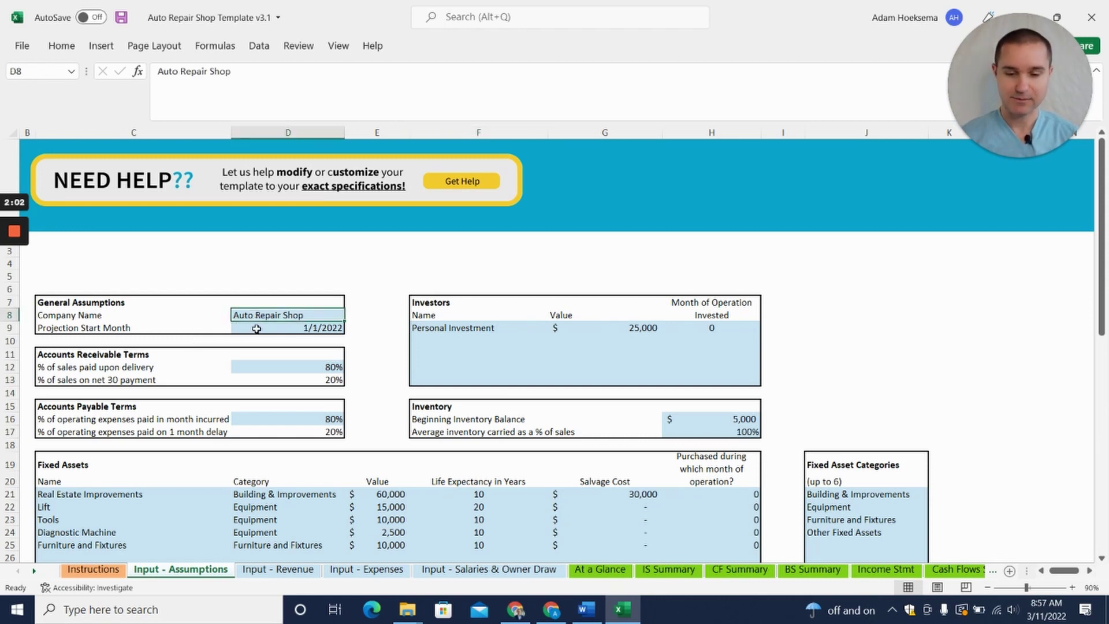
left_click(273, 330)
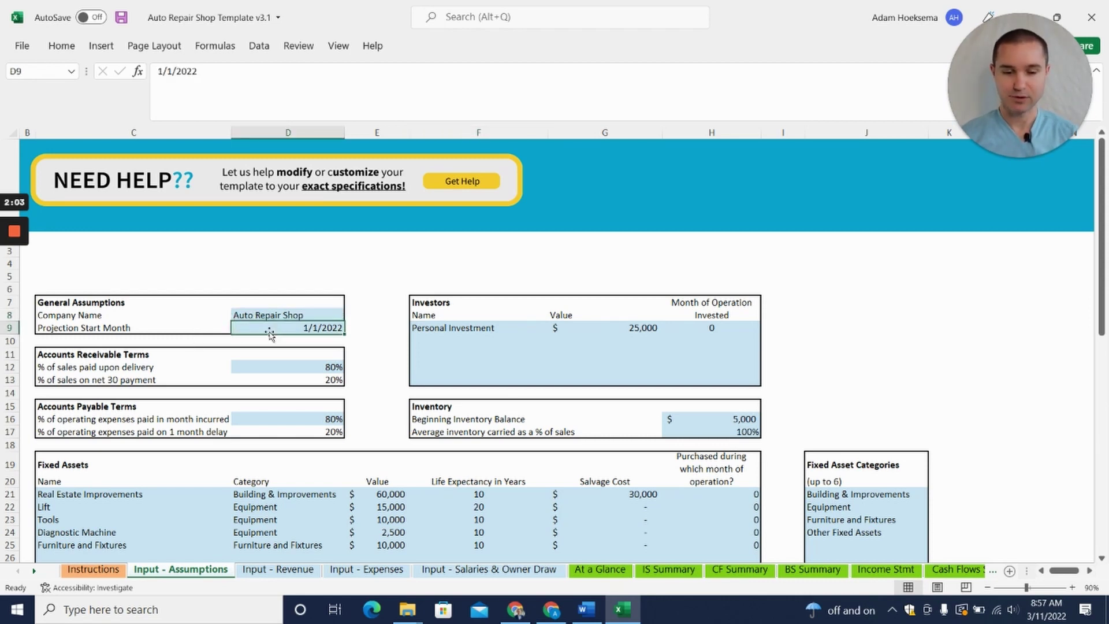
left_click(463, 330)
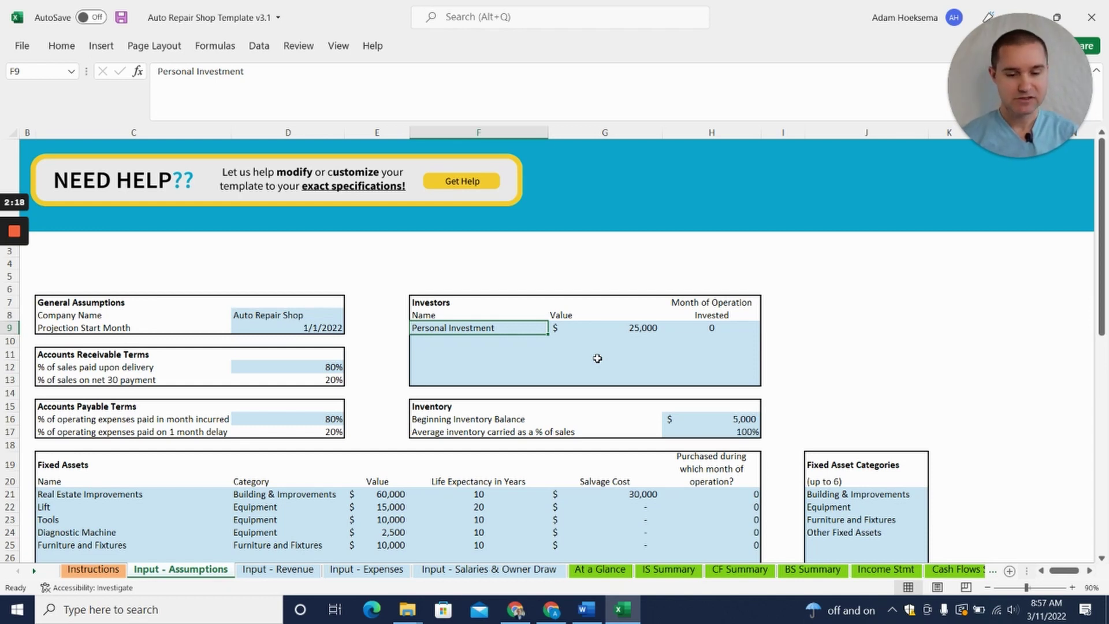
left_click(473, 339)
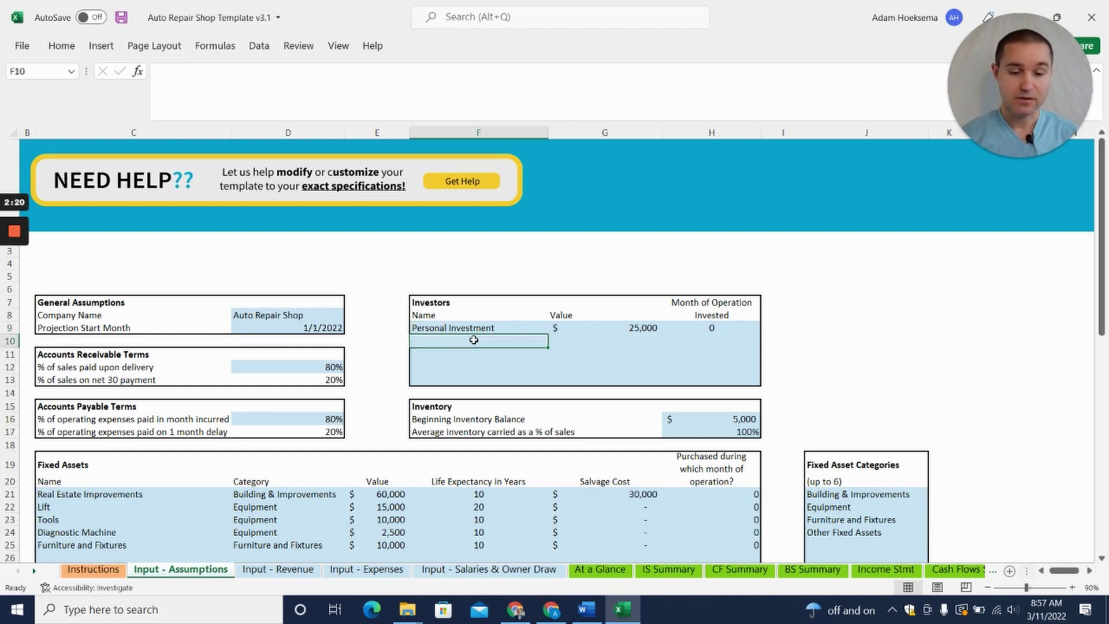
left_click(439, 356)
left_click(434, 367)
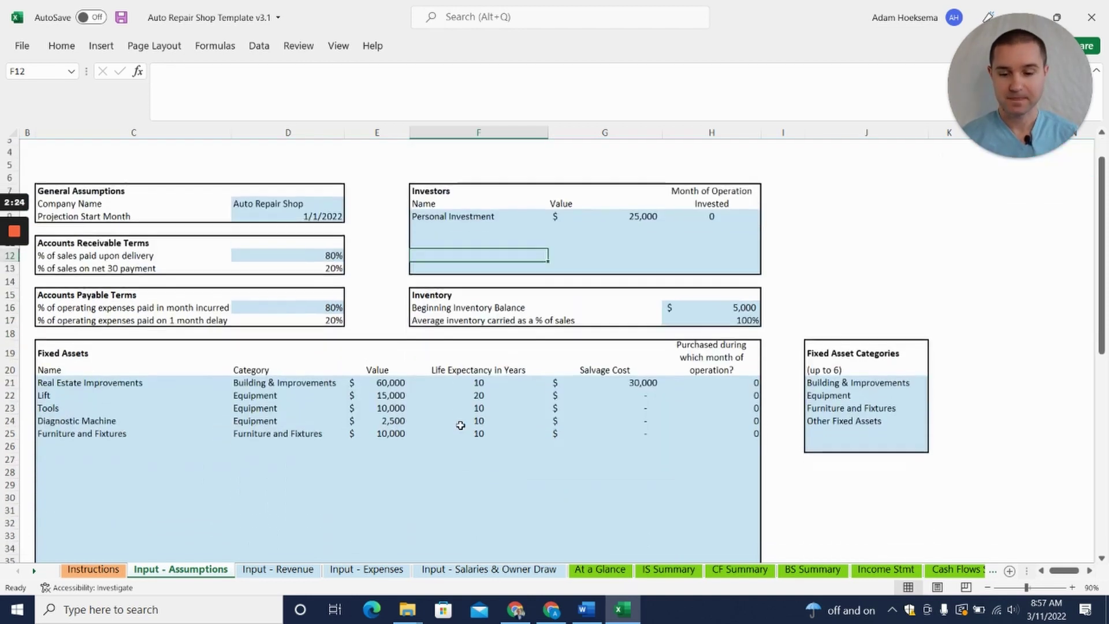
scroll(461, 426, "down", 1)
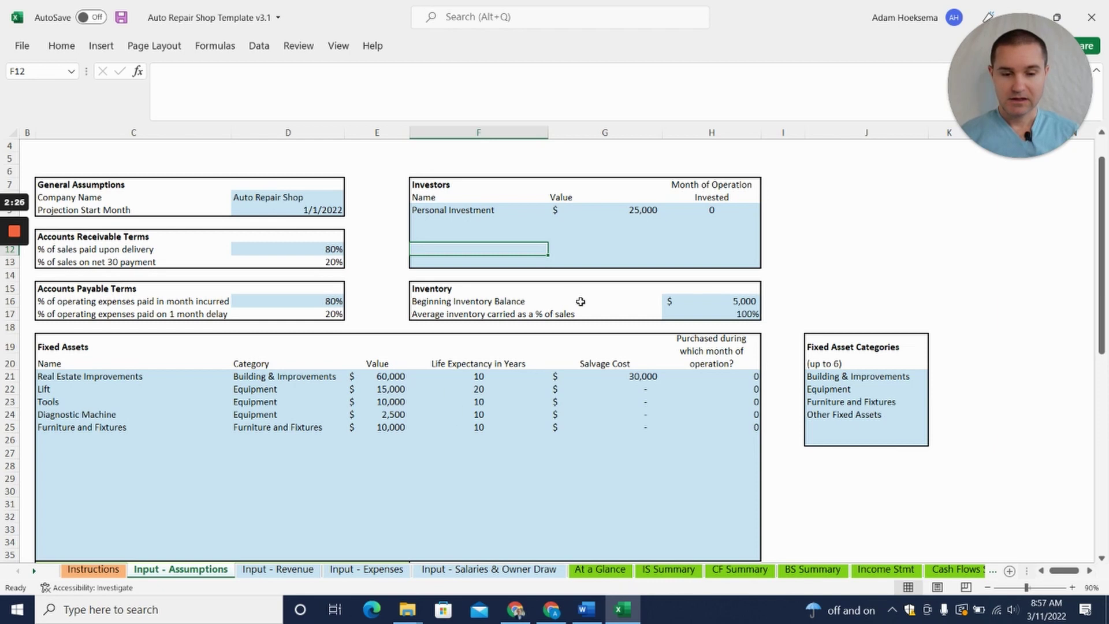
left_click(737, 303)
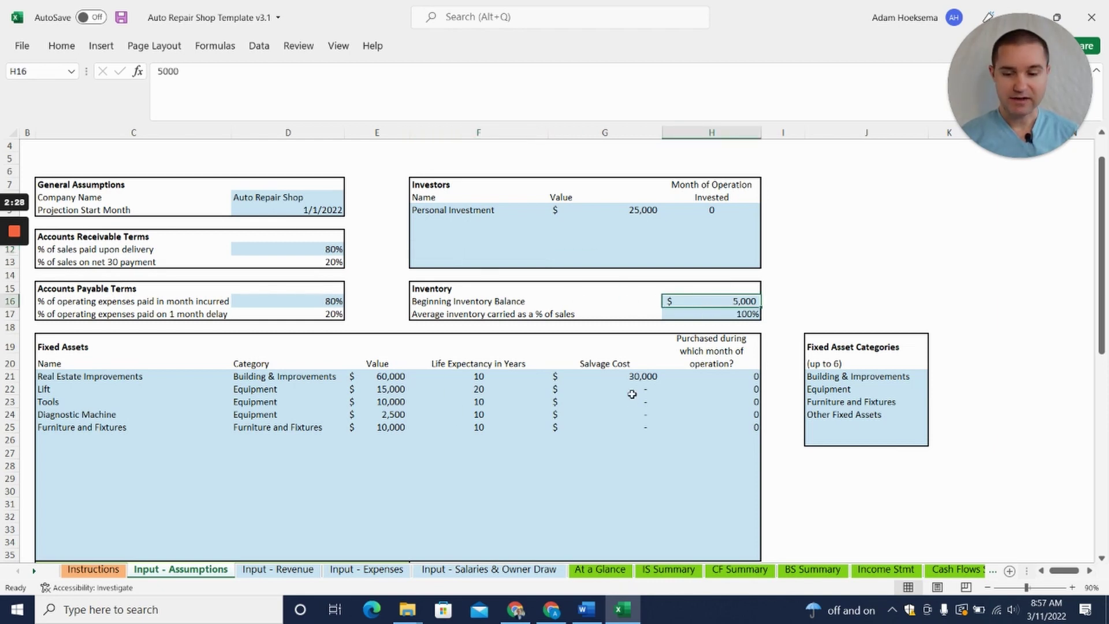
Review the fixed assets: $60,000 Real Estate Improvements, Lift, and Furniture and Fixtures.
scroll(632, 396, "down", 2)
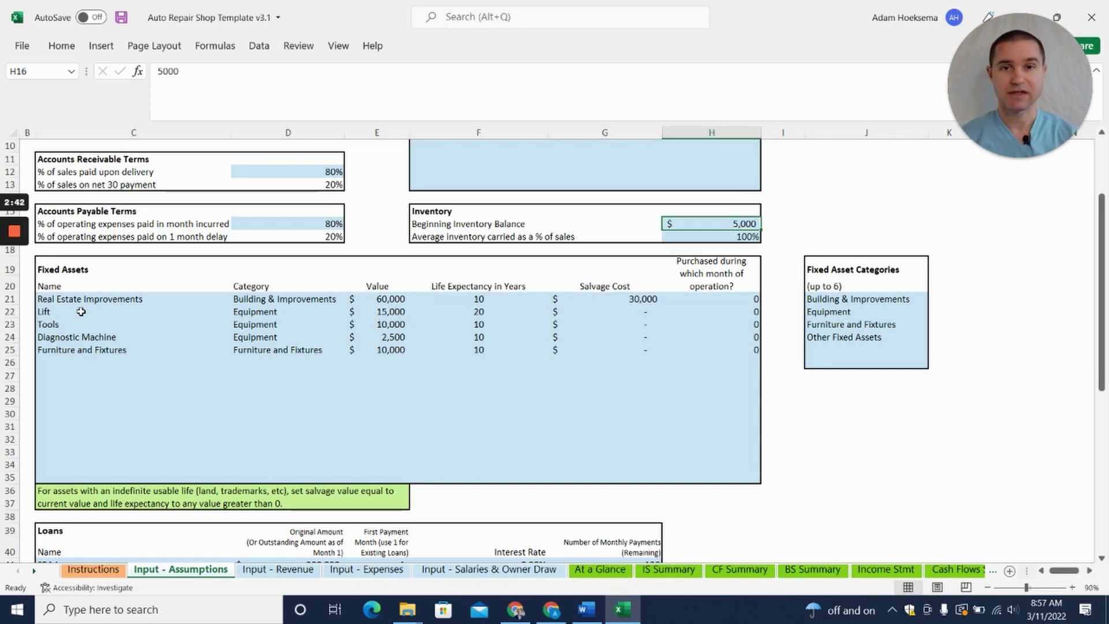
left_click(68, 299)
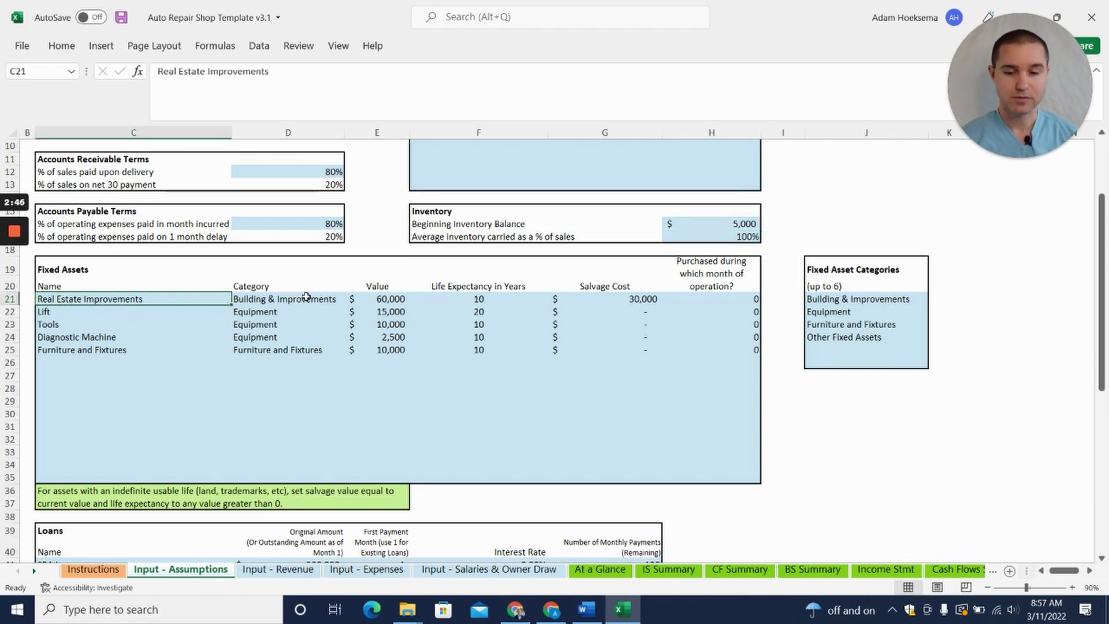
left_click(389, 300)
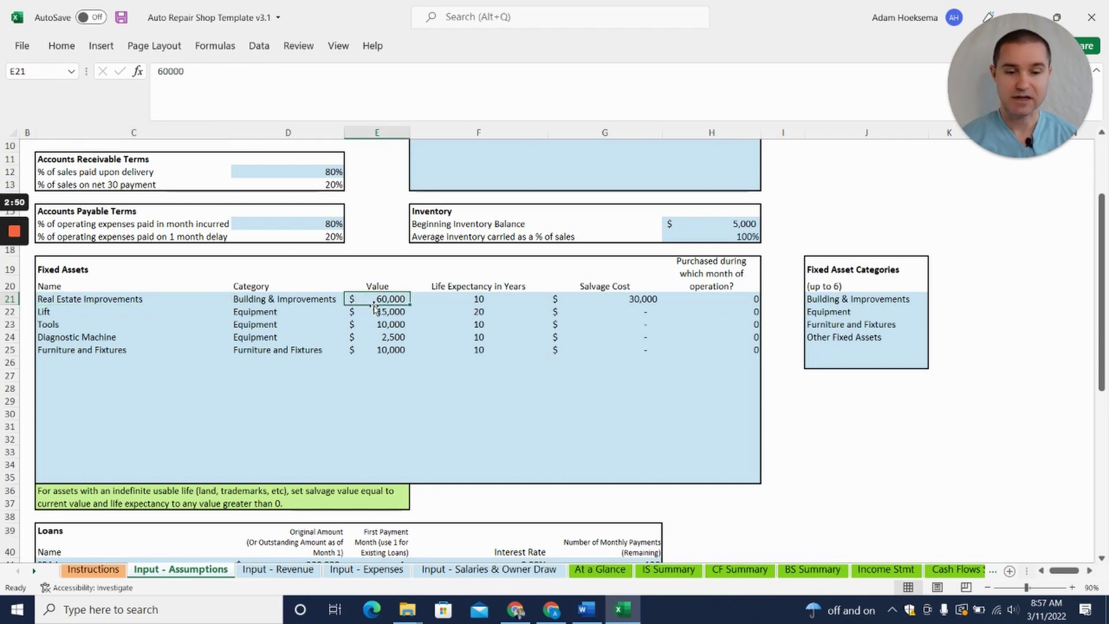
left_click(60, 313)
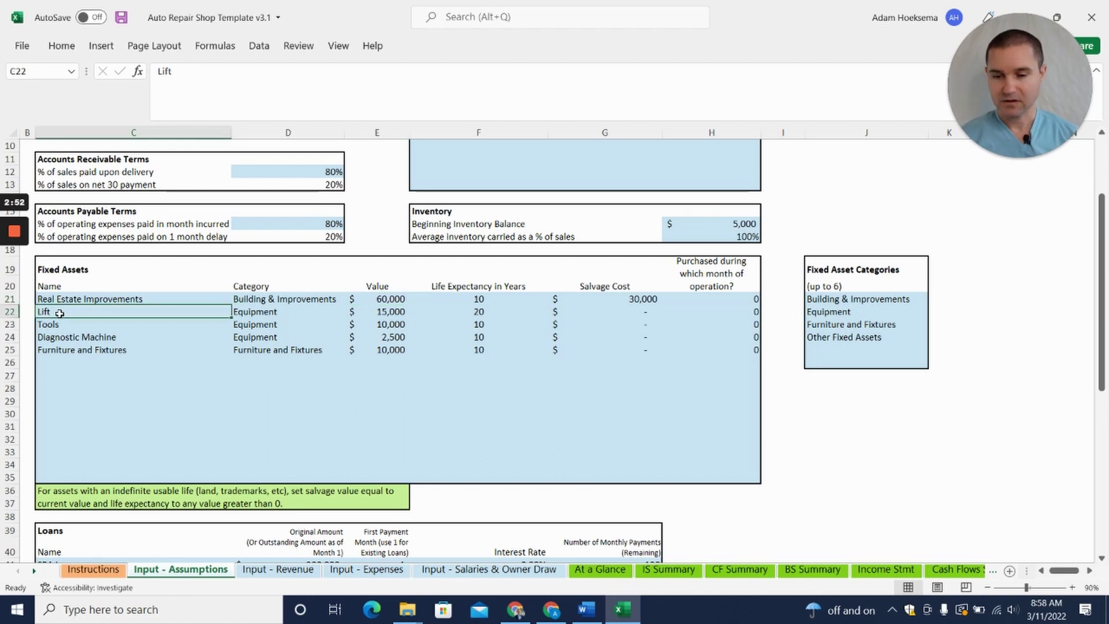
left_click(105, 352)
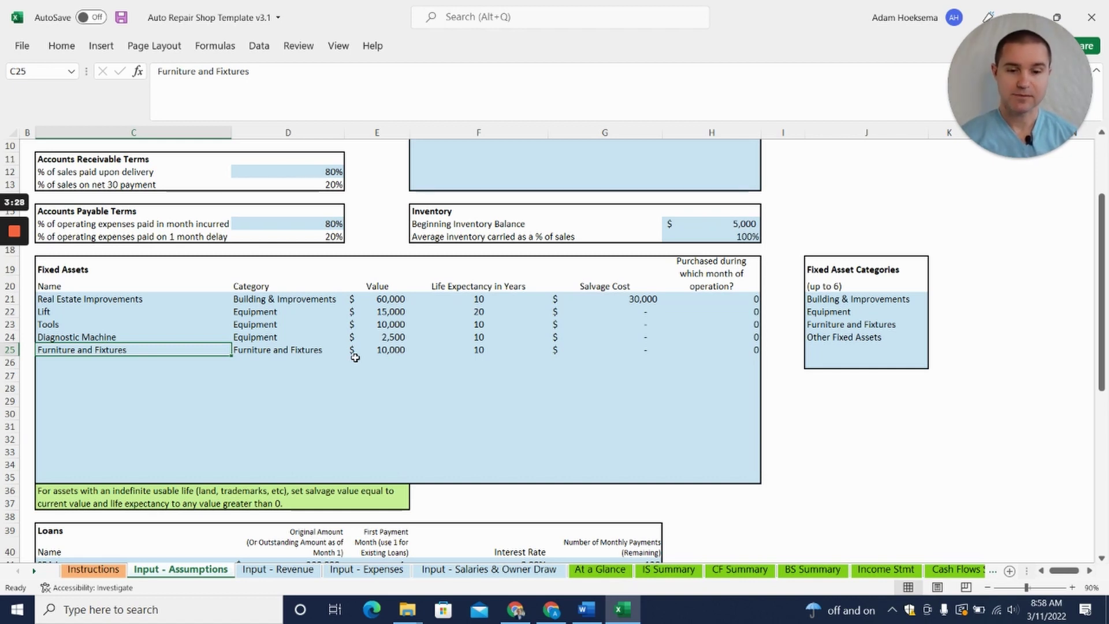
Check the $200,000 SBA Loan entry, then move to the Input - Revenue sheet.
scroll(355, 358, "down", 1)
scroll(312, 350, "down", 3)
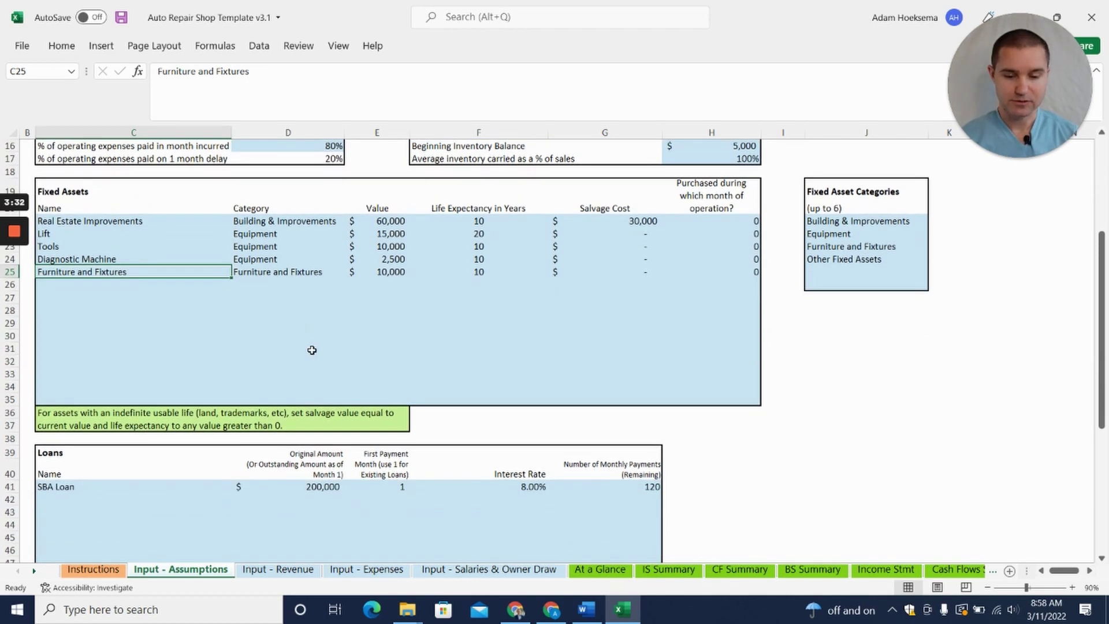
left_click(62, 399)
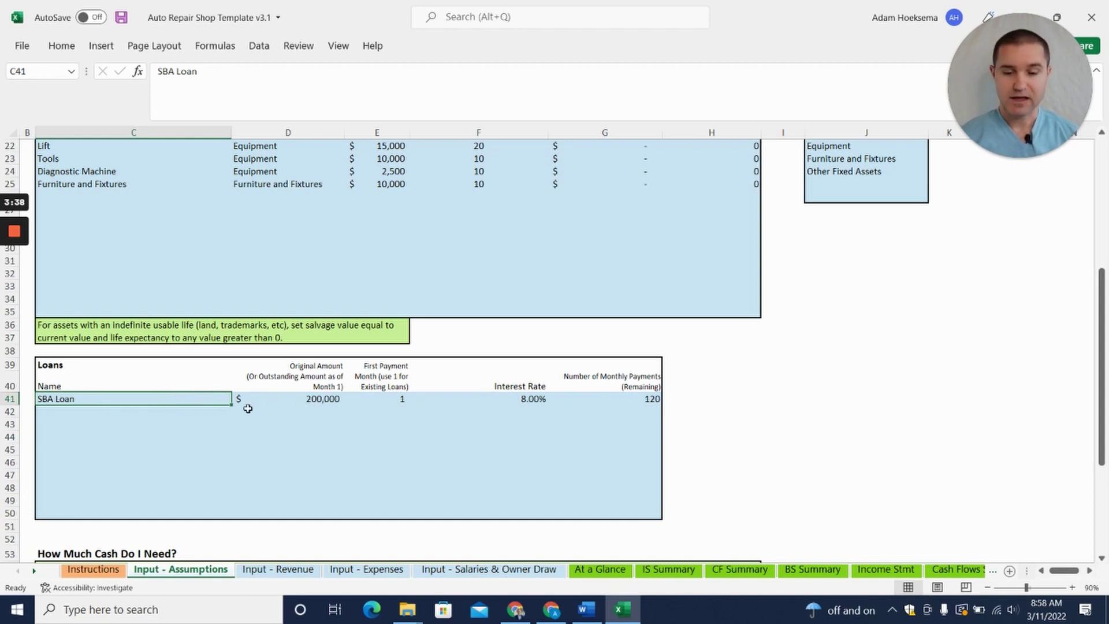
left_click(285, 399)
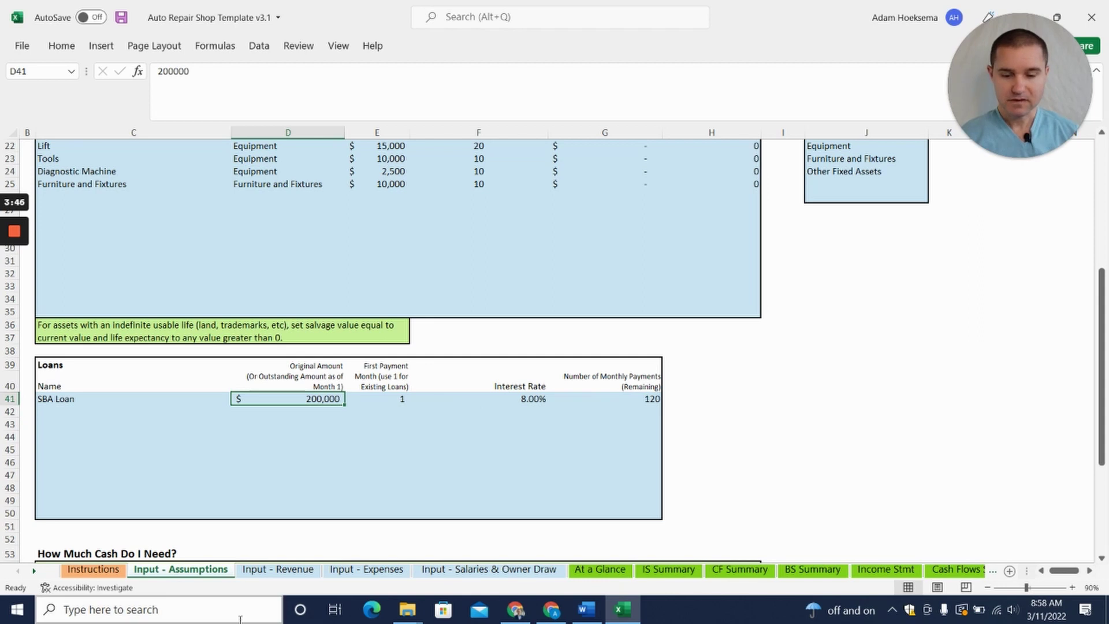
left_click(279, 570)
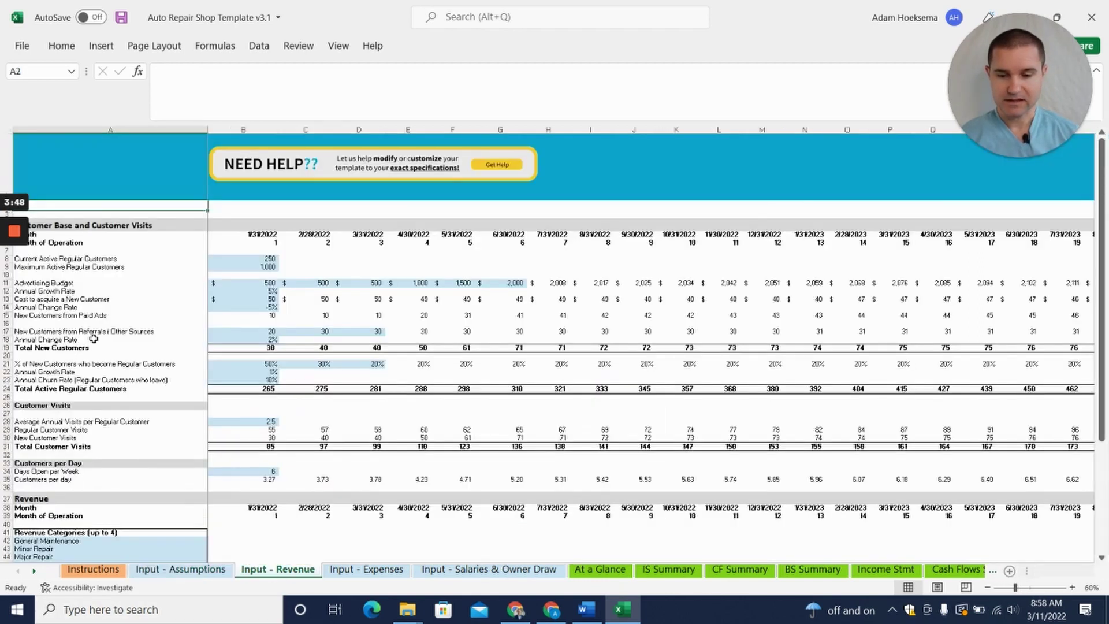
Zoom the Input - Revenue sheet from 60% up to 100% and scroll to row 4.
left_click(1072, 588)
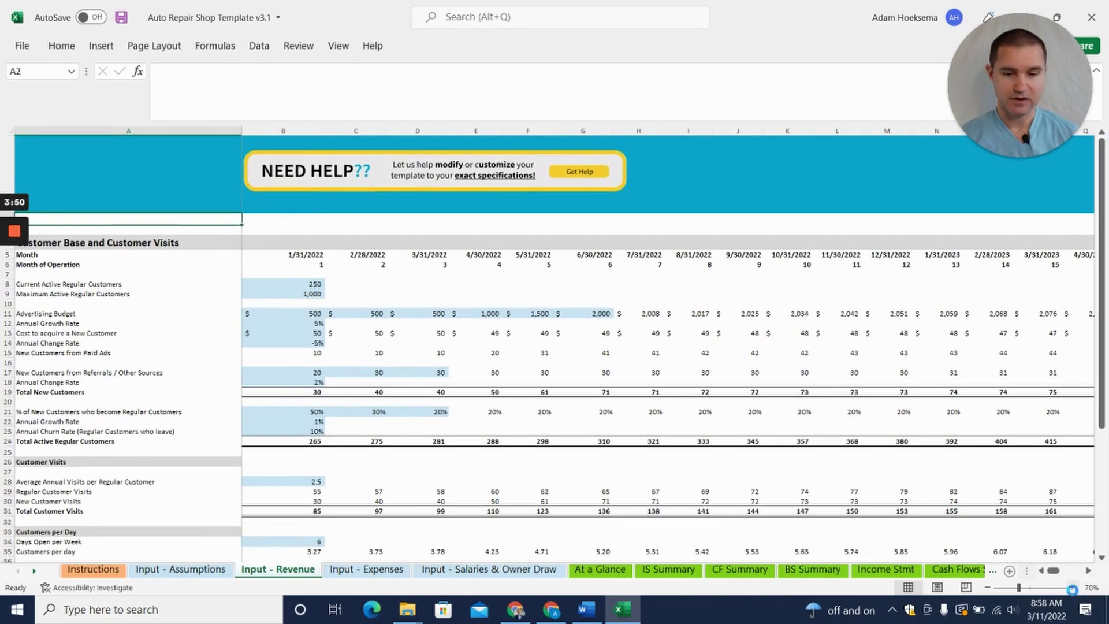
left_click(1072, 588)
left_click(1072, 587)
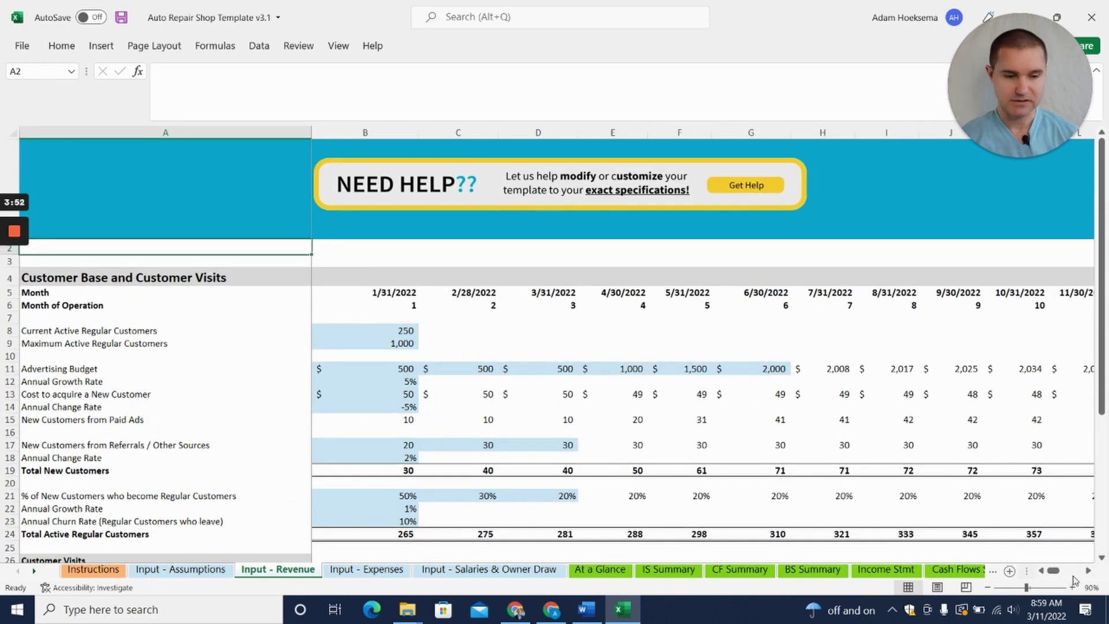
left_click(1073, 587)
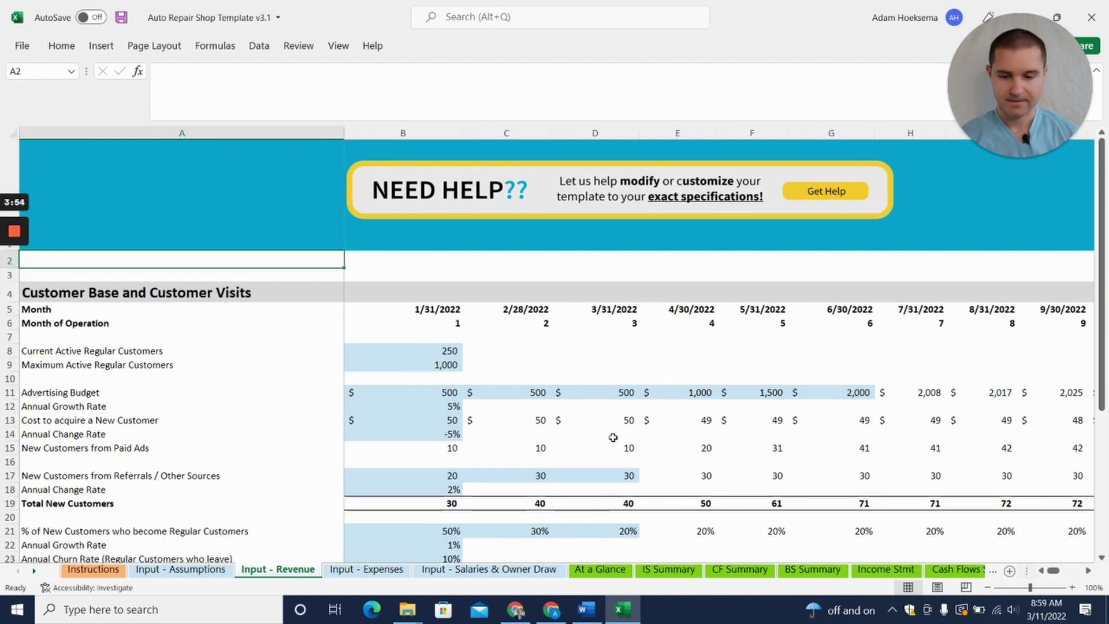
scroll(613, 437, "down", 1)
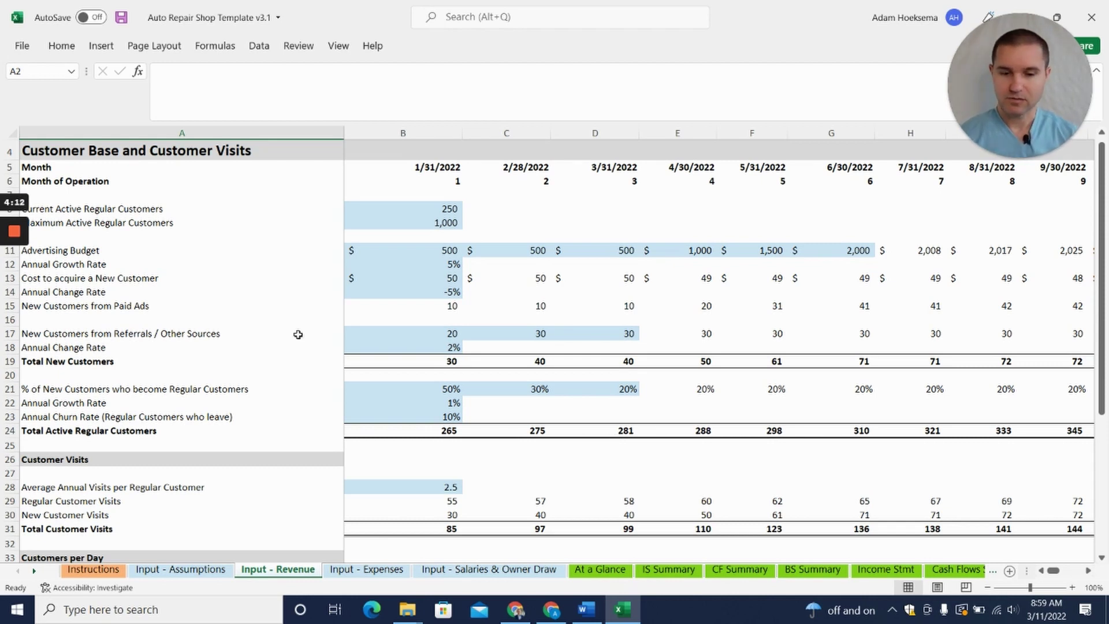
left_click(414, 211)
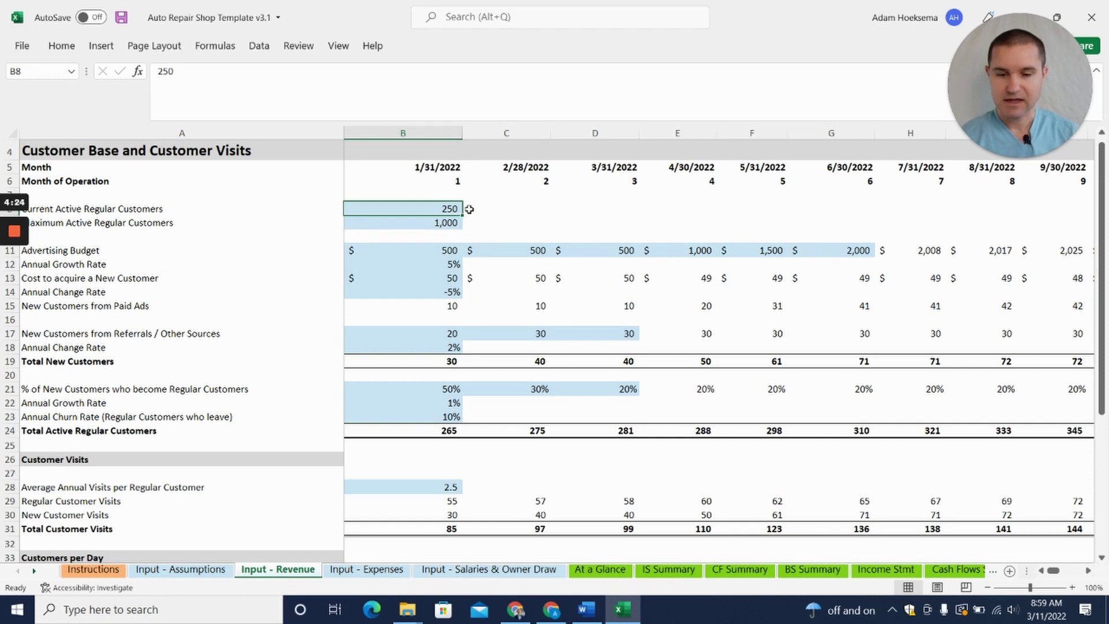
left_click(419, 225)
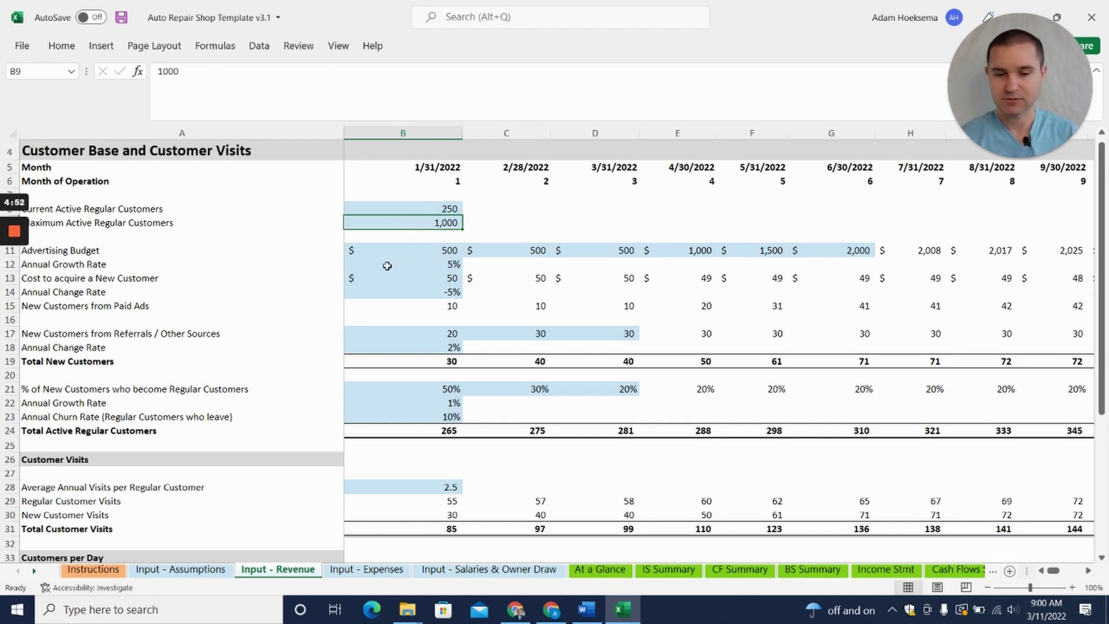
left_click(403, 248)
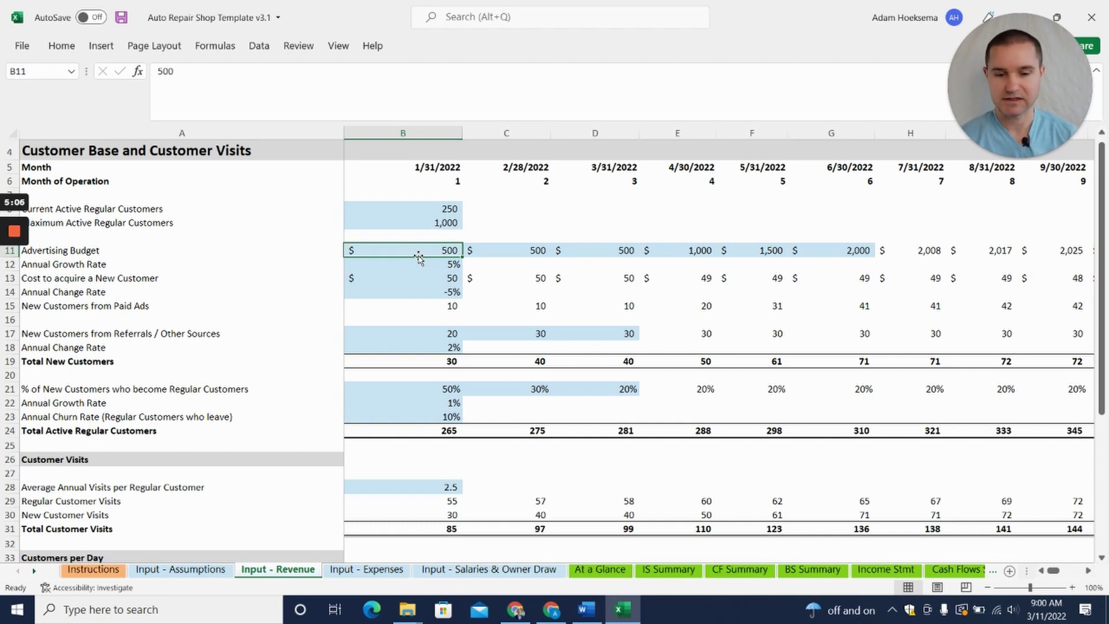
left_click(384, 278)
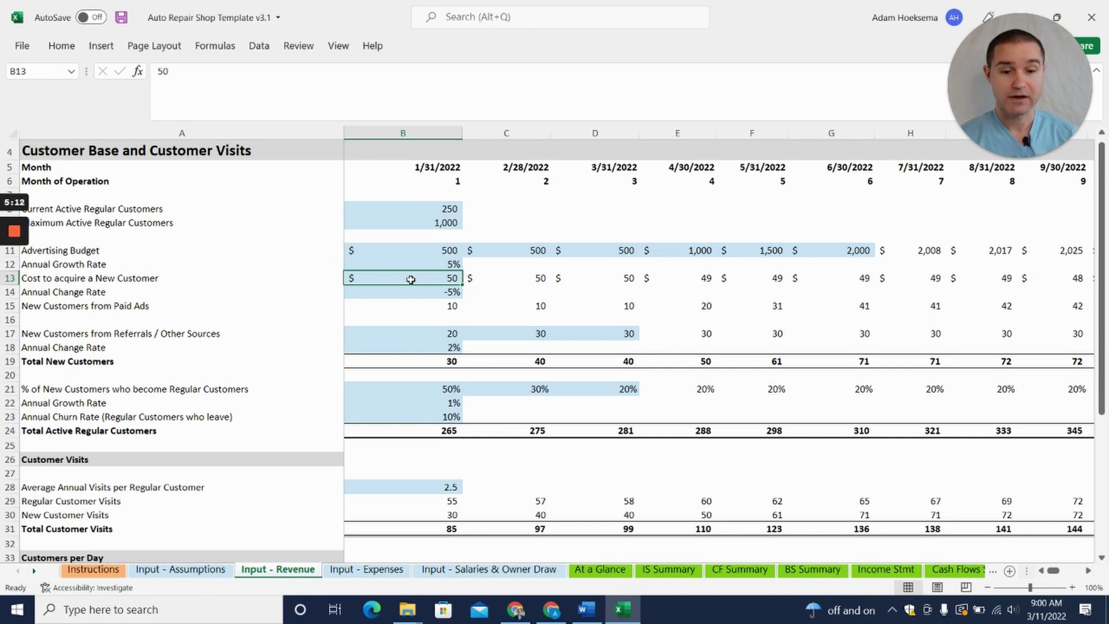
left_click(399, 307)
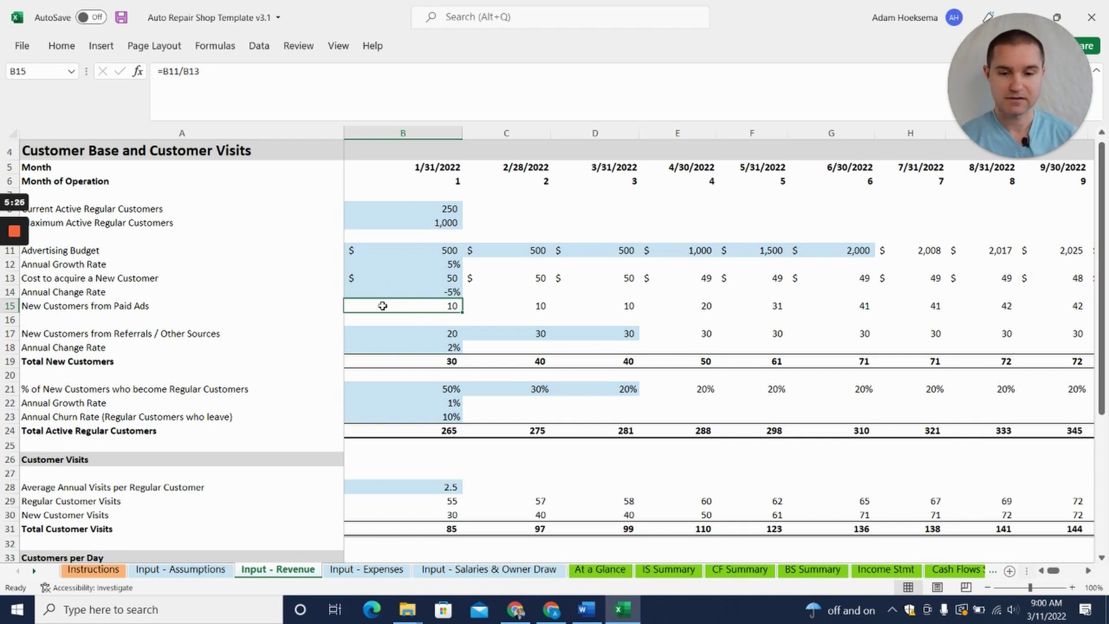
left_click(373, 333)
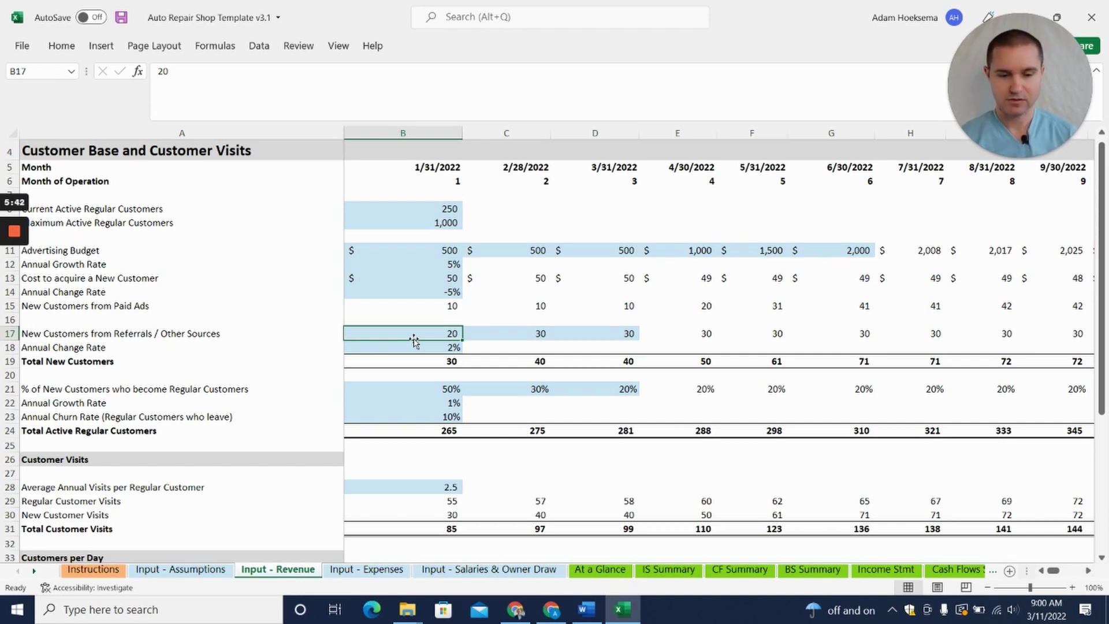
scroll(377, 361, "down", 2)
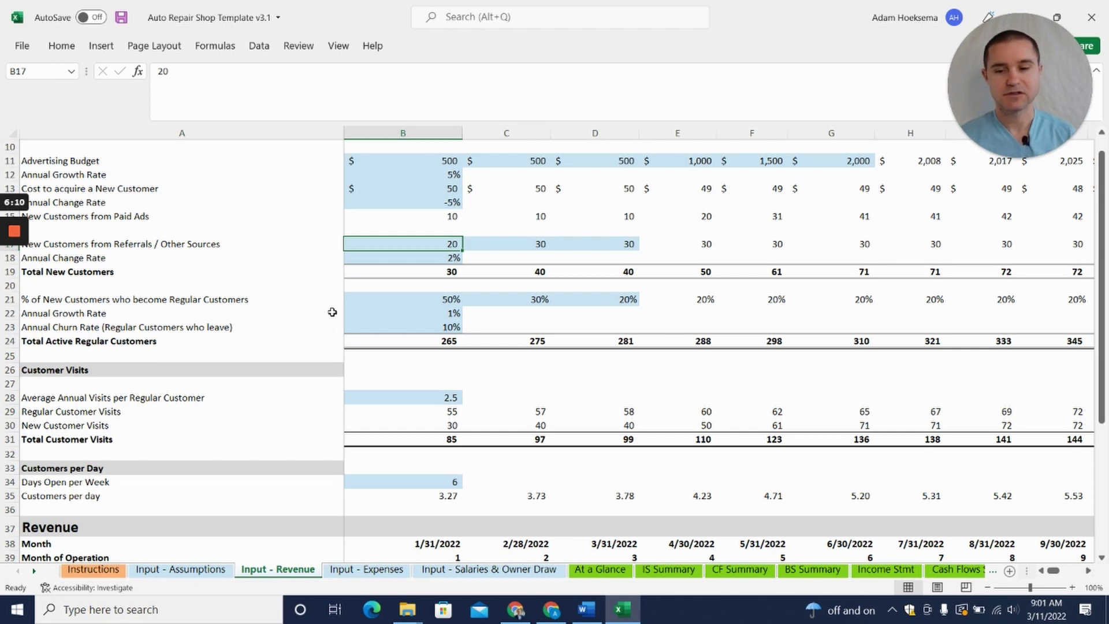
left_click(388, 299)
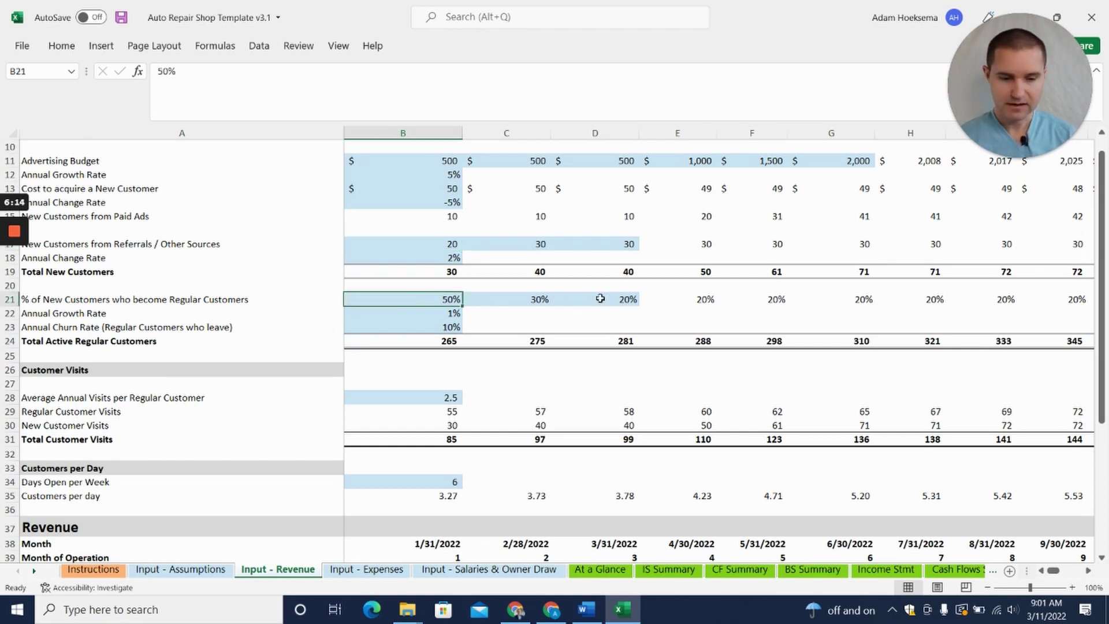
key("Right")
key("Right")
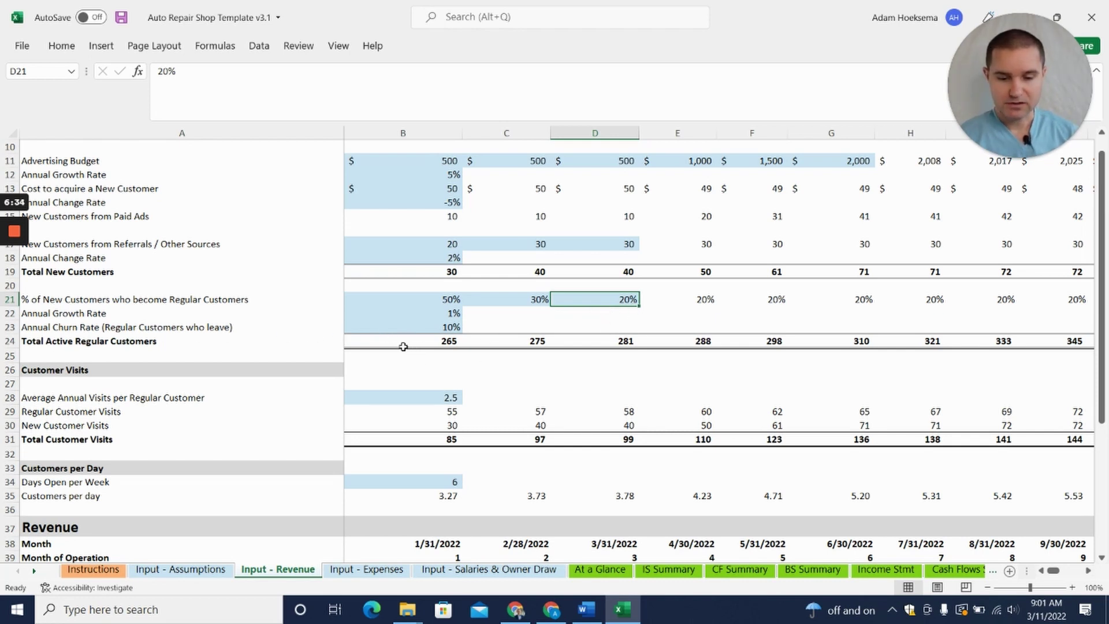
left_click_drag(405, 345, 687, 347)
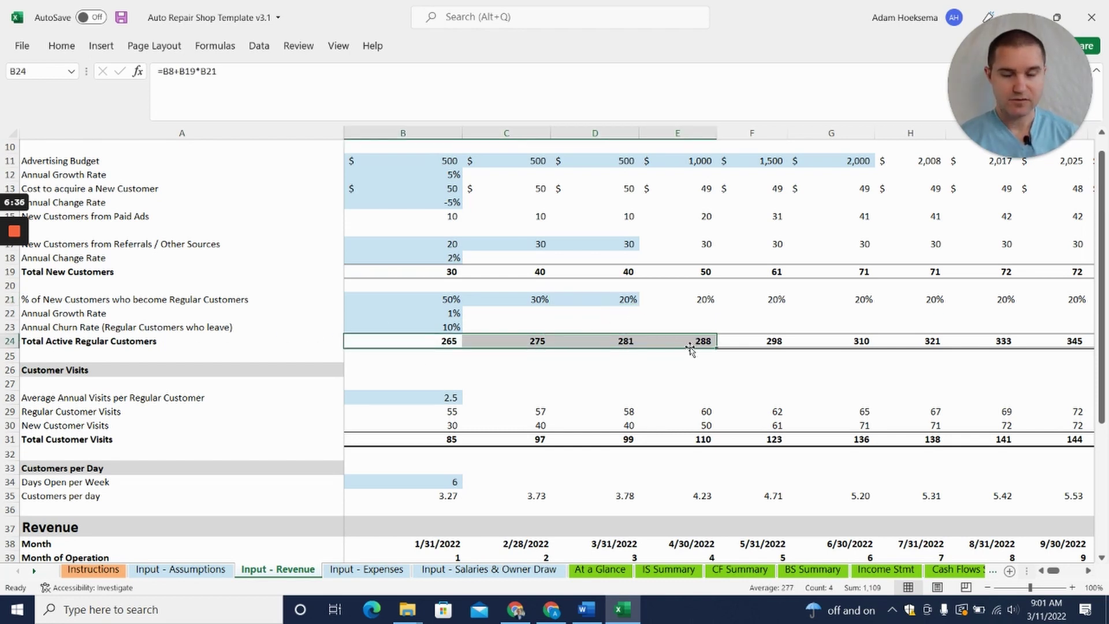
scroll(663, 364, "down", 3)
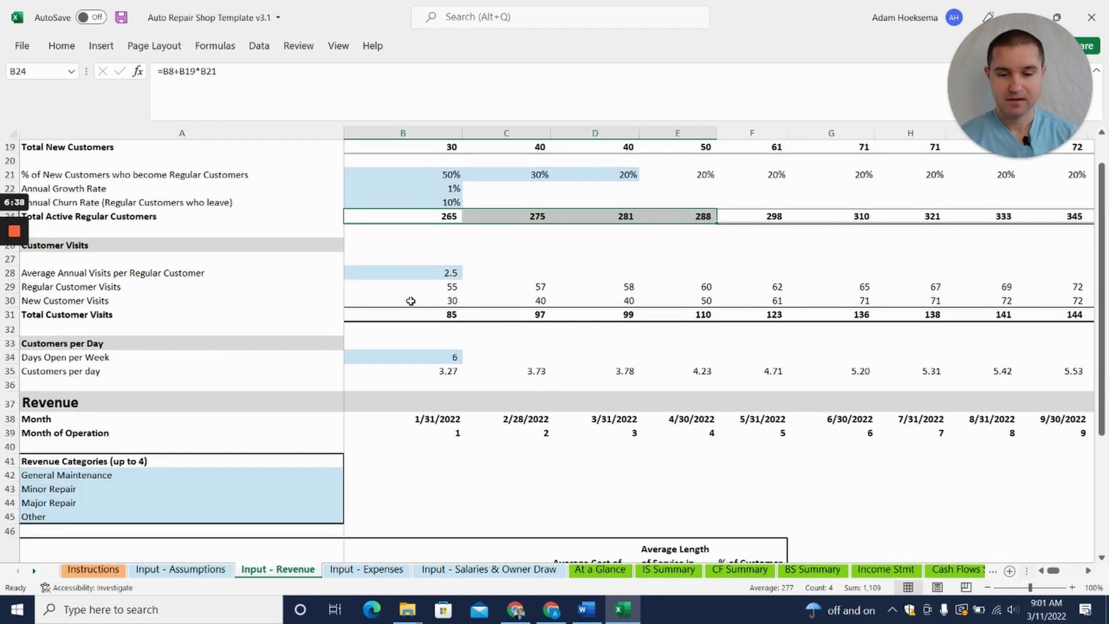
left_click(138, 272)
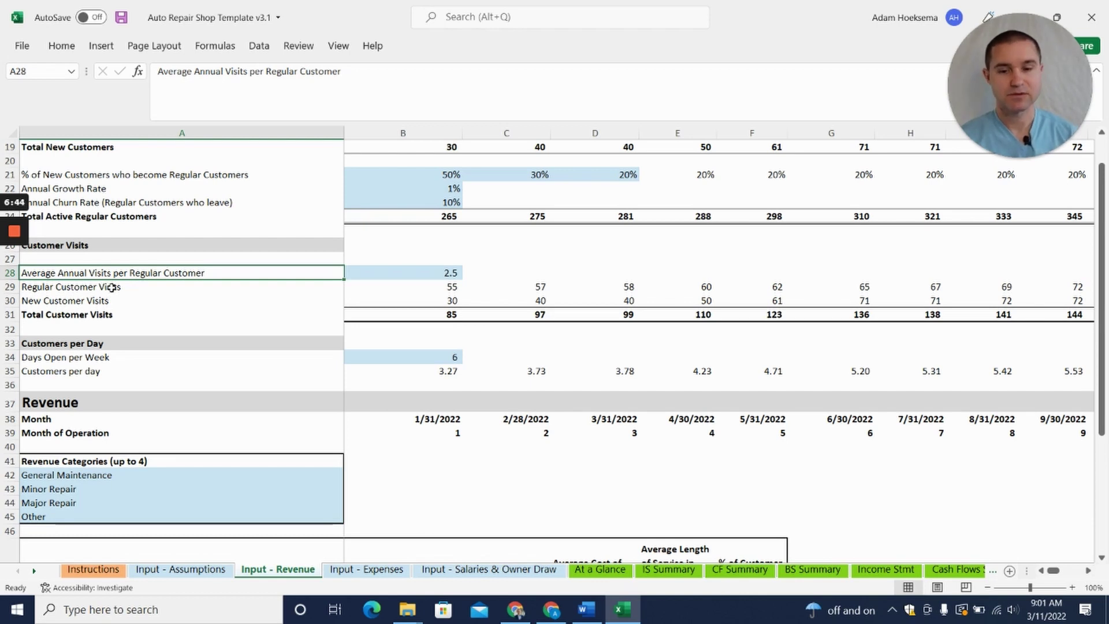
left_click(404, 272)
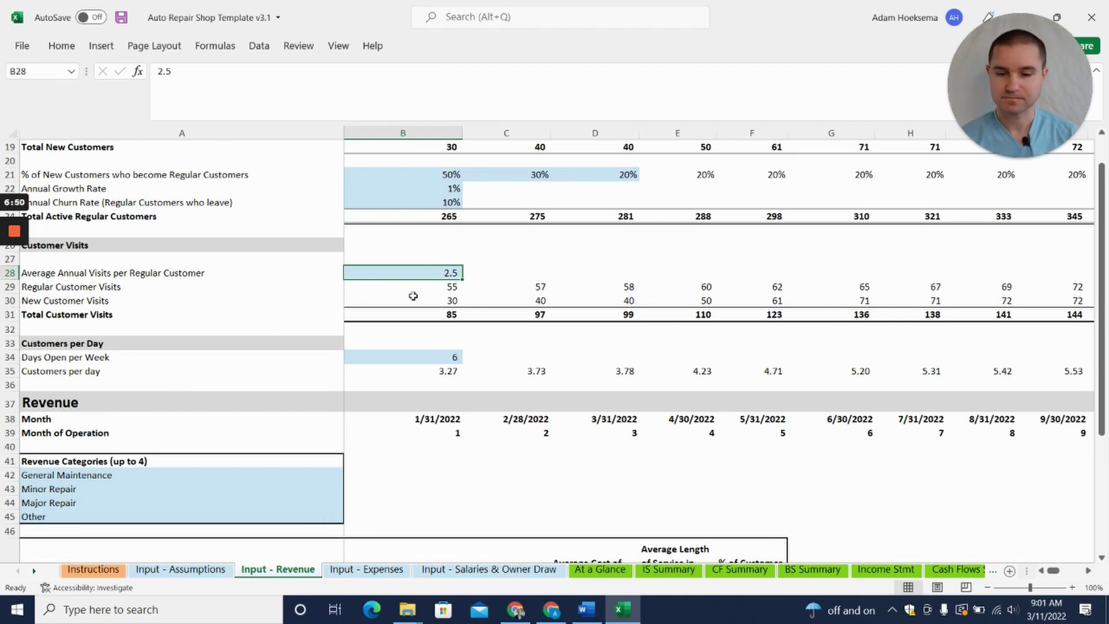
left_click(362, 317)
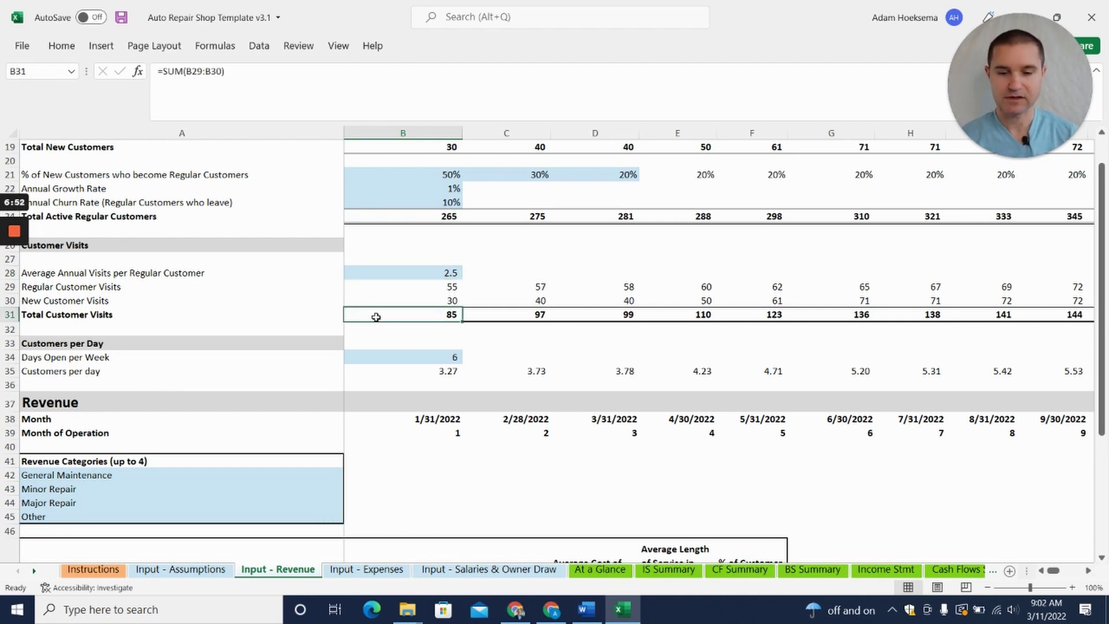
scroll(404, 320, "down", 1)
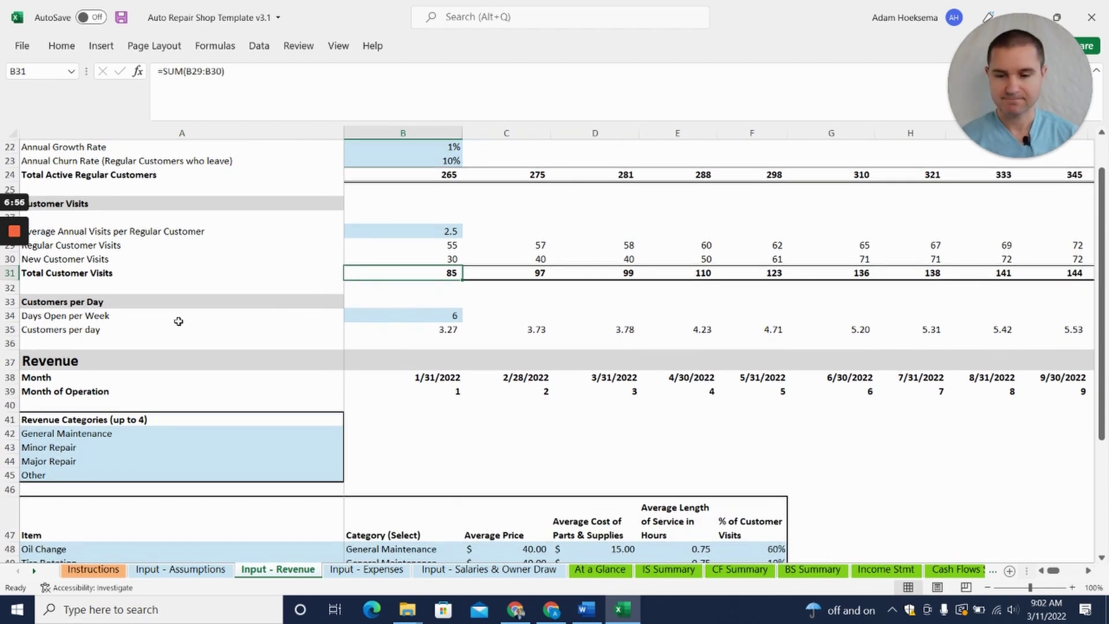
left_click(378, 319)
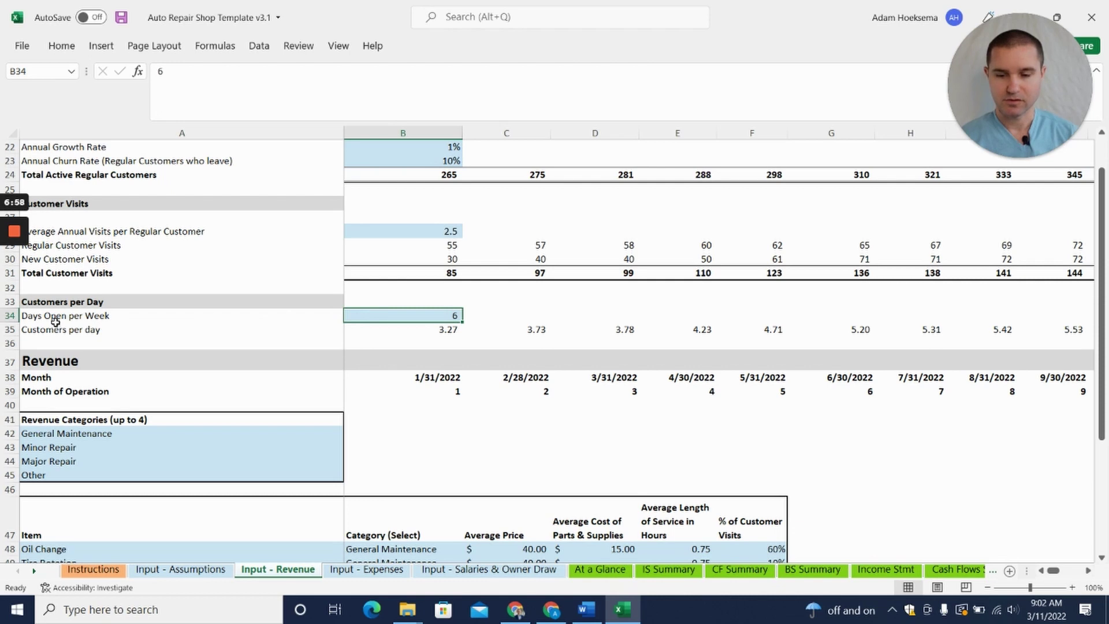
scroll(450, 321, "down", 2)
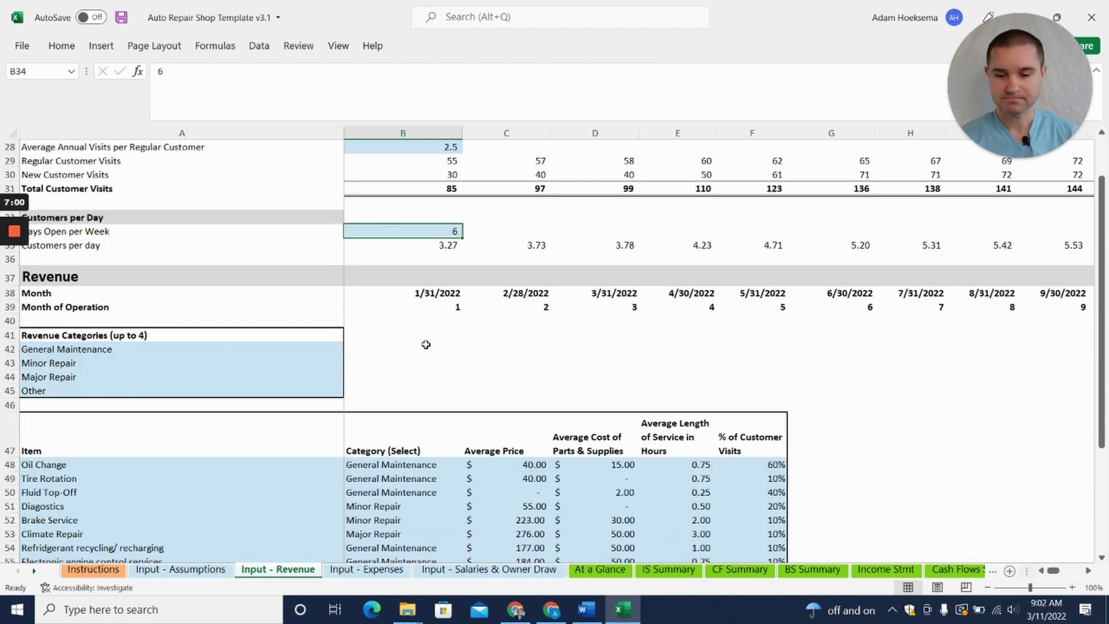
scroll(425, 347, "down", 2)
left_click_drag(59, 266, 45, 306)
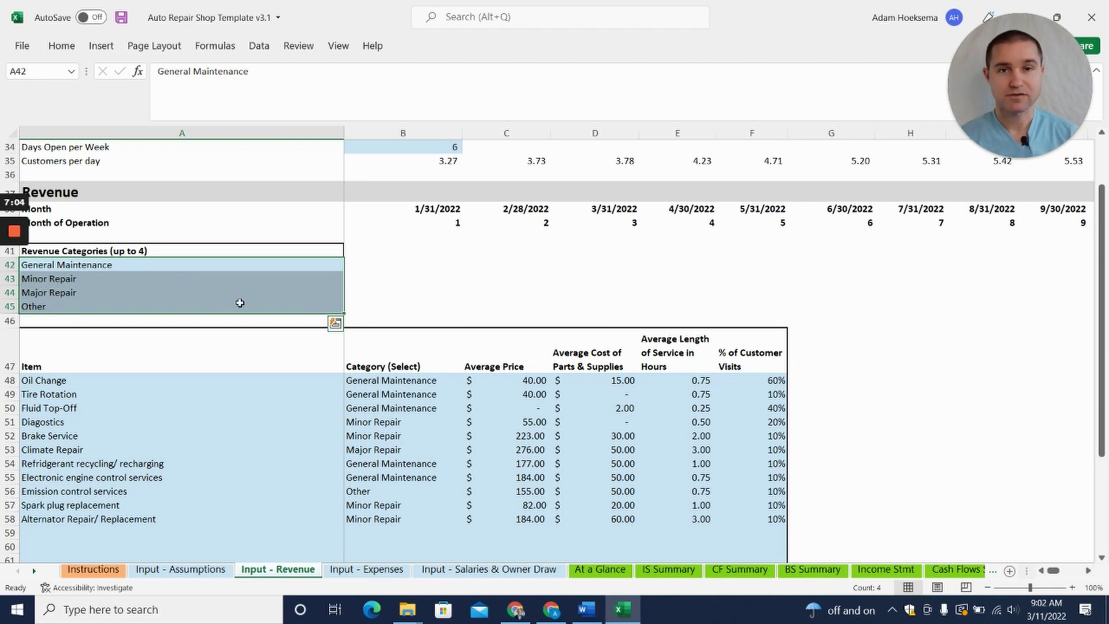
scroll(238, 303, "down", 1)
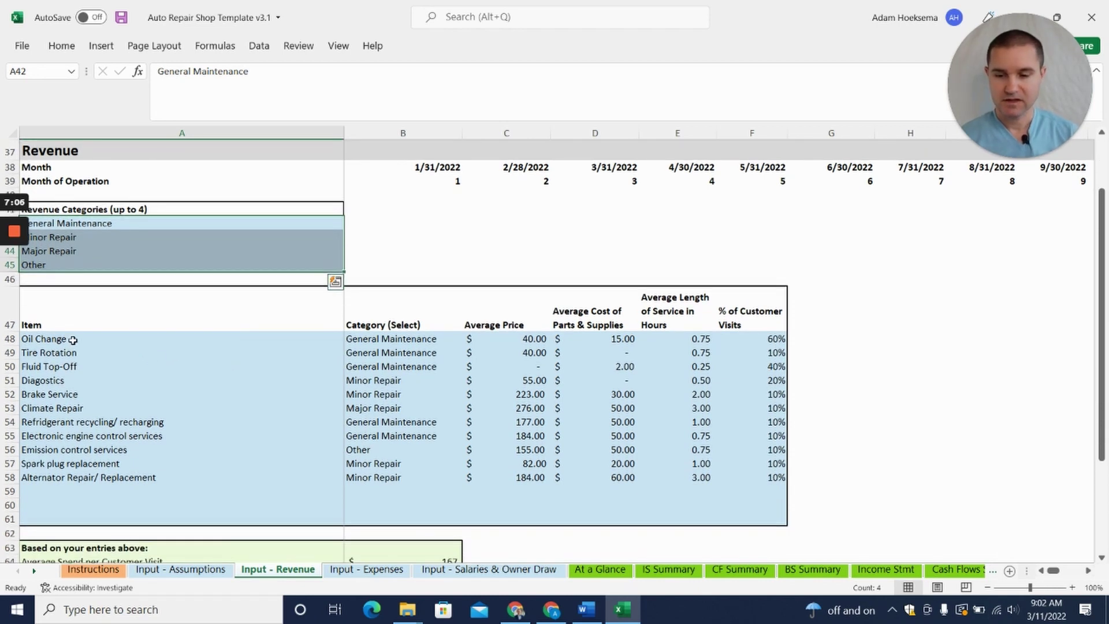
left_click_drag(72, 341, 52, 475)
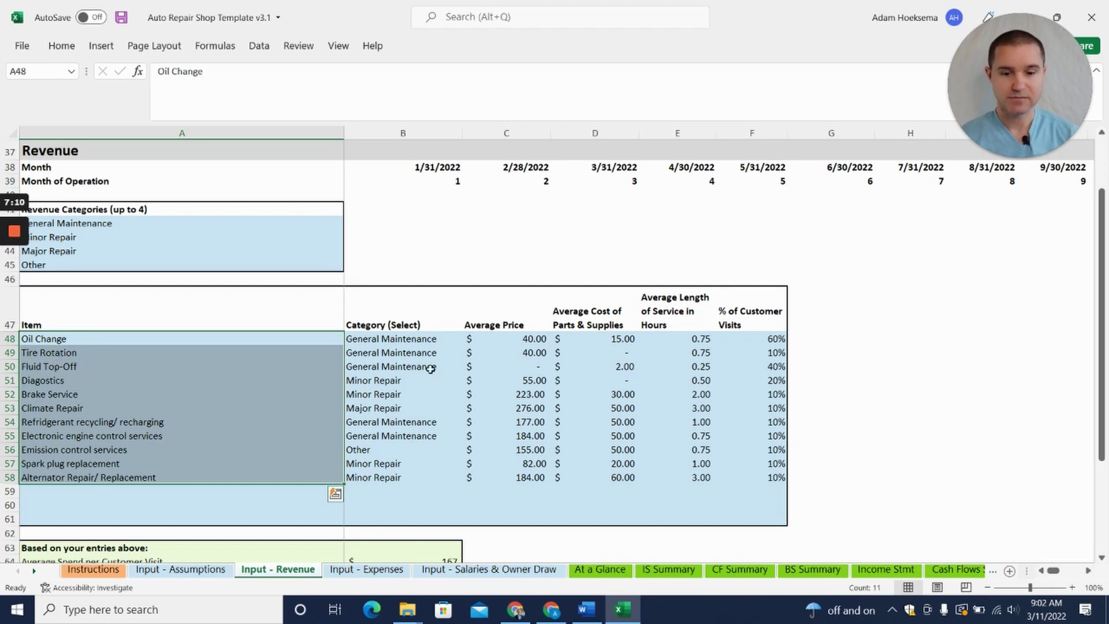
left_click(393, 342)
left_click(469, 341)
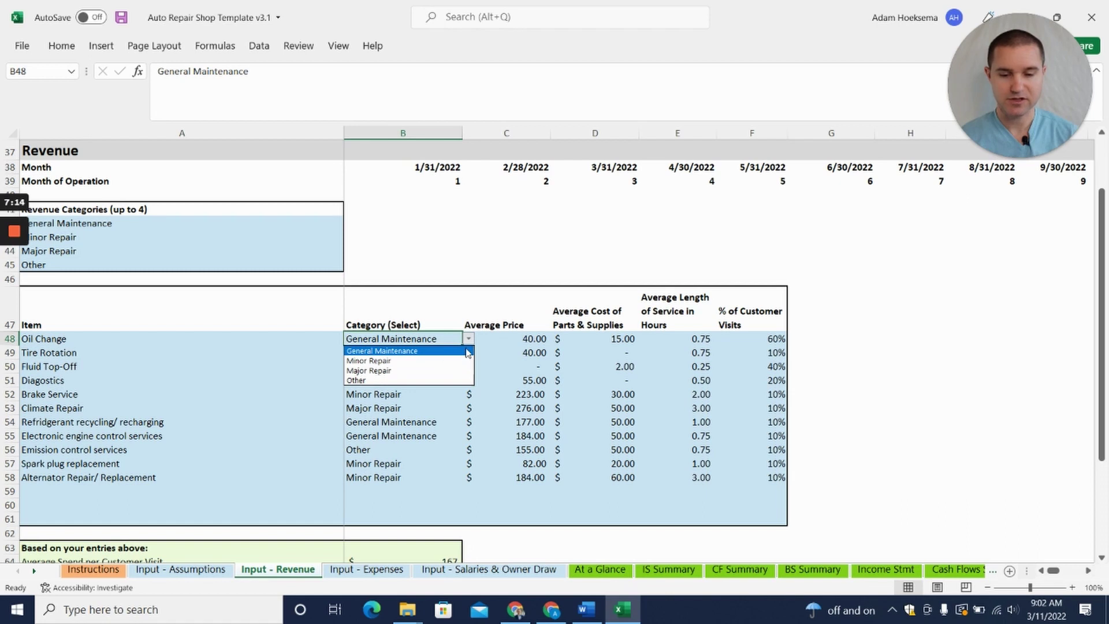
left_click(471, 345)
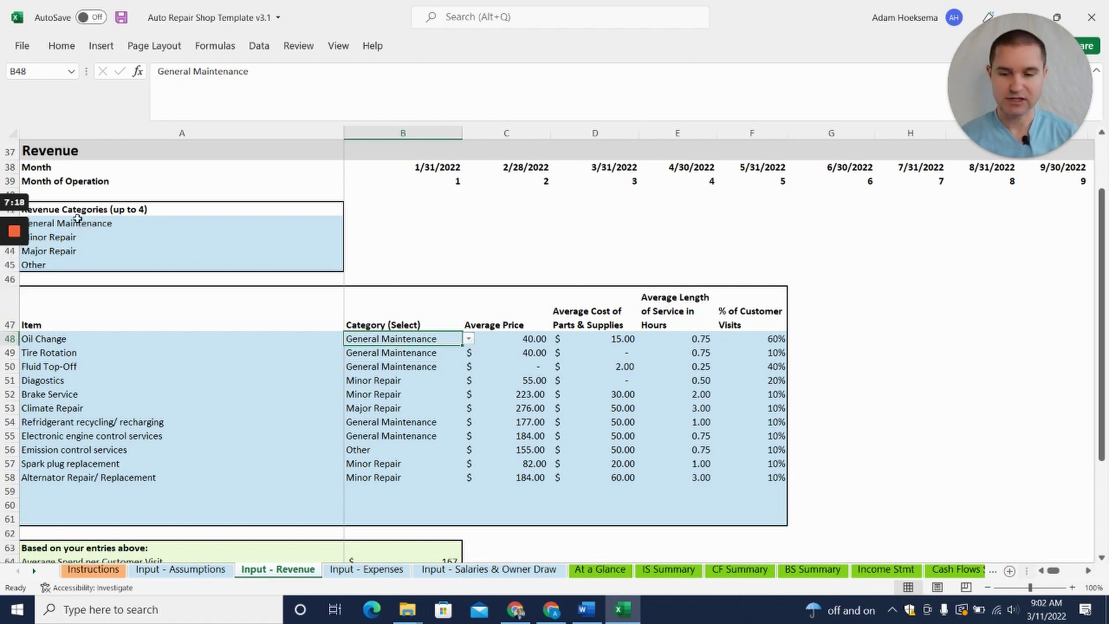
left_click(470, 341)
left_click(434, 361)
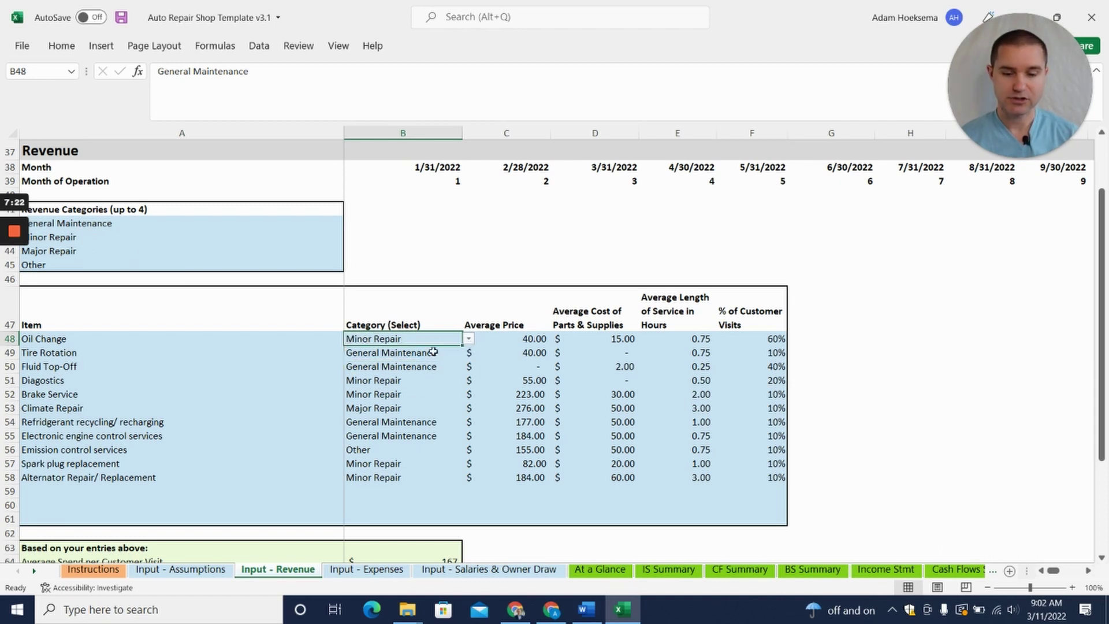
left_click(469, 340)
left_click(420, 354)
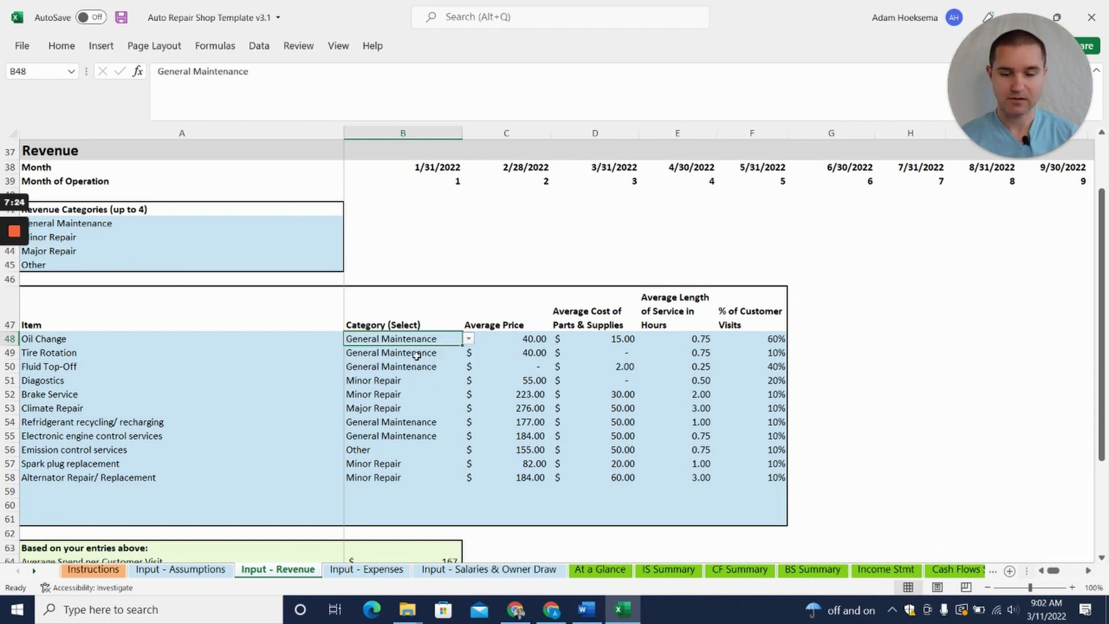
left_click(492, 303)
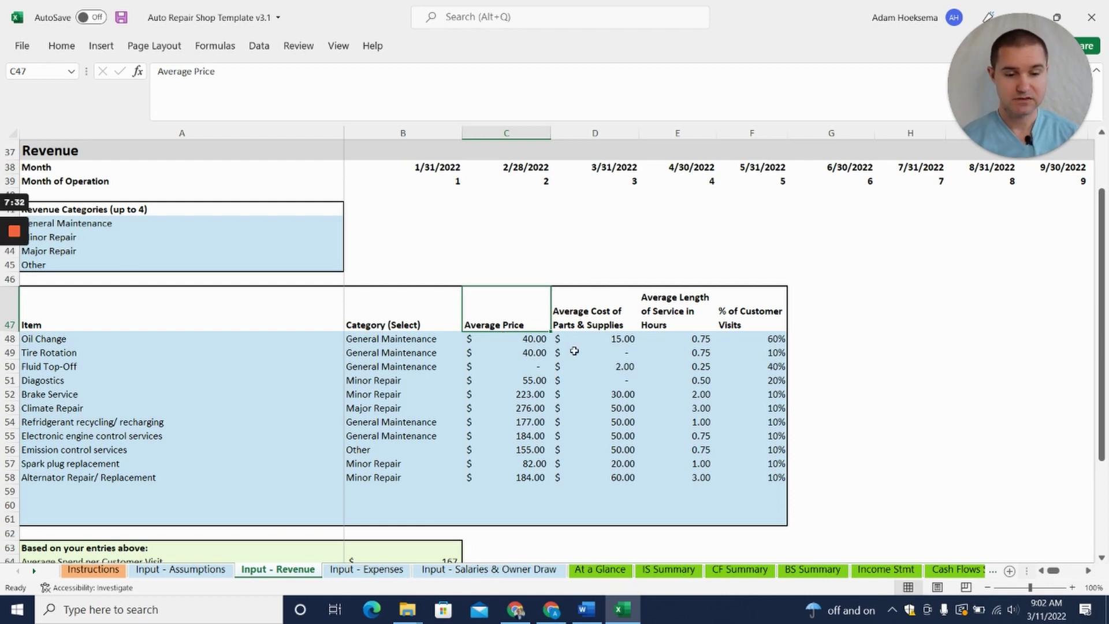
left_click(599, 342)
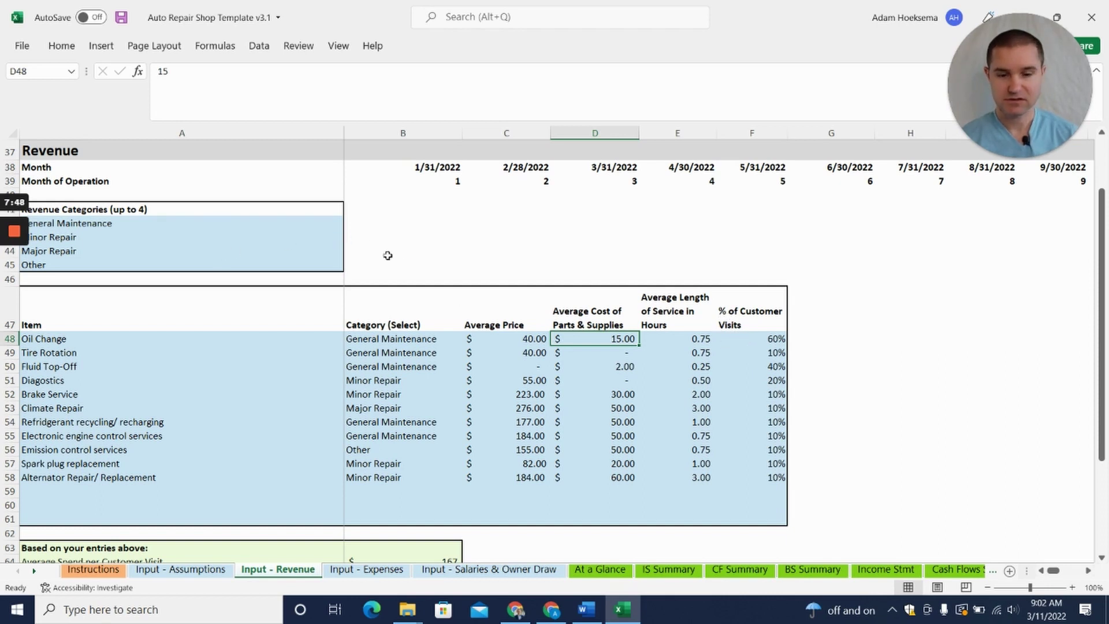
scroll(411, 272, "up", 2)
scroll(414, 284, "up", 2)
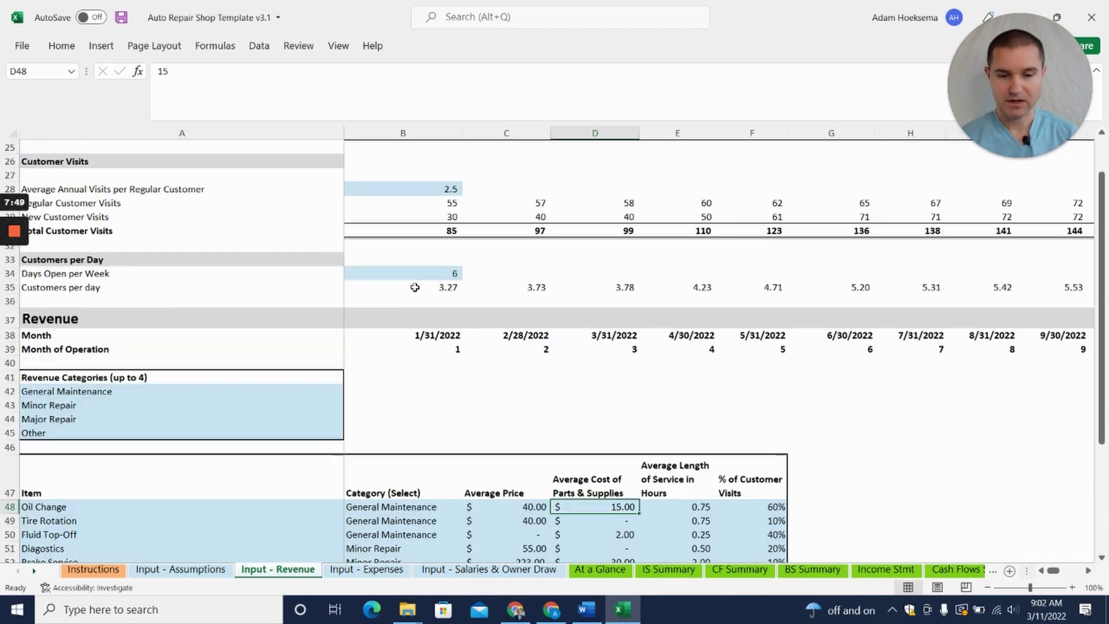
left_click(428, 232)
scroll(745, 420, "down", 2)
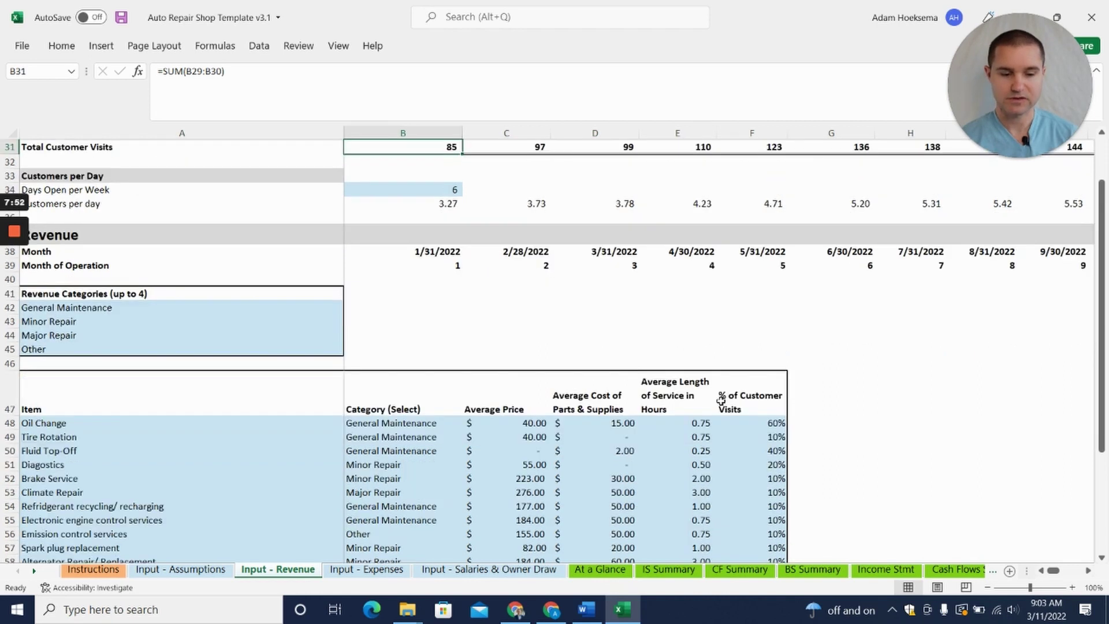
scroll(742, 433, "up", 2)
scroll(579, 290, "down", 3)
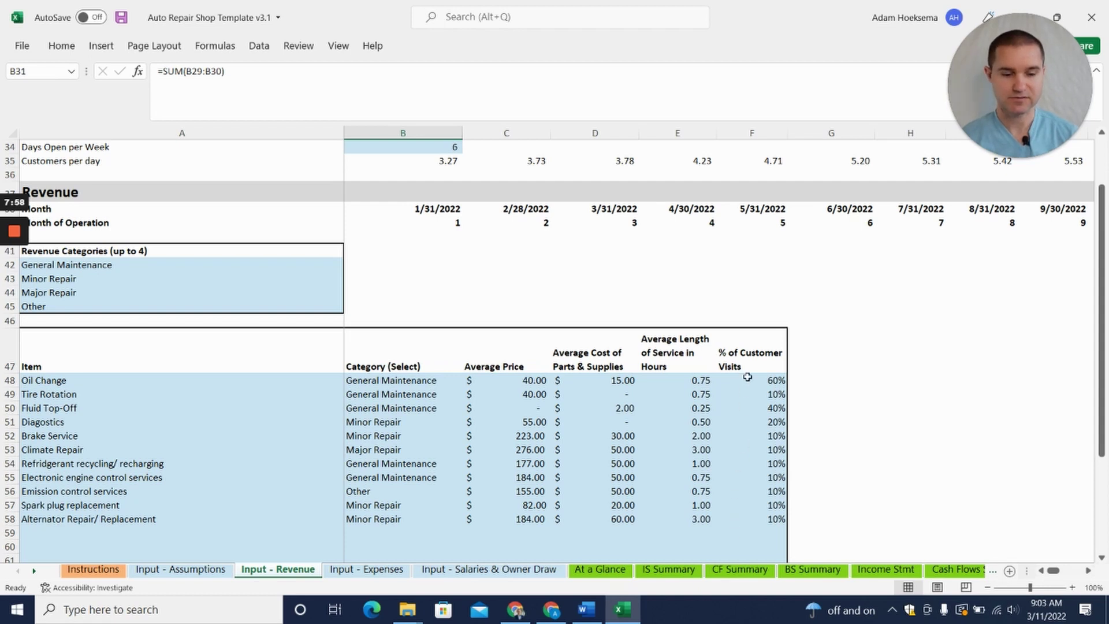
scroll(754, 411, "down", 3)
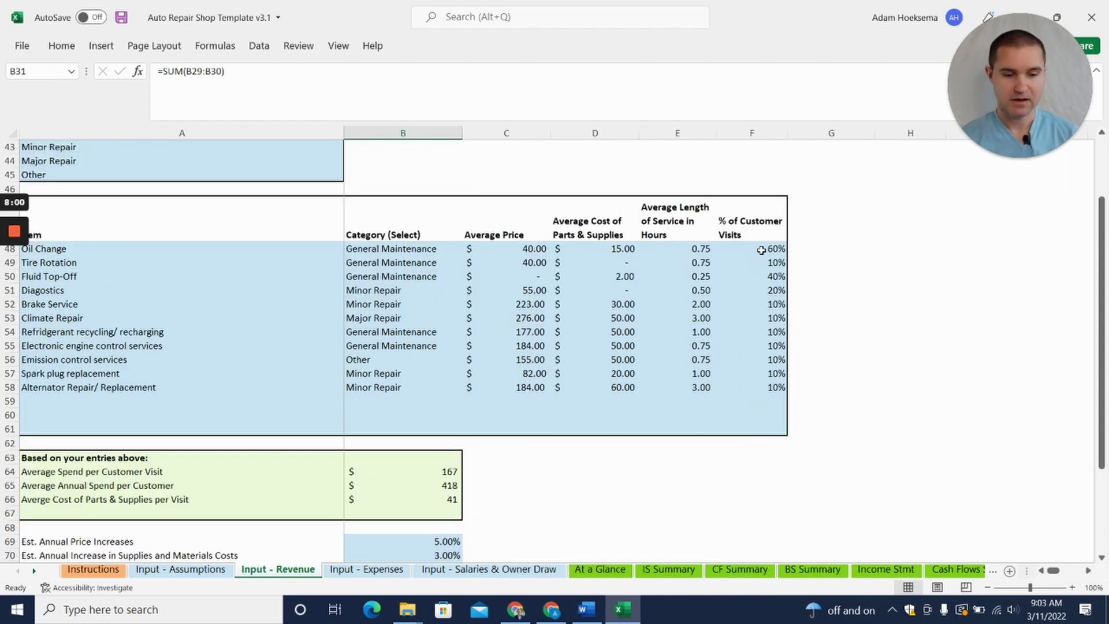
left_click_drag(761, 250, 767, 384)
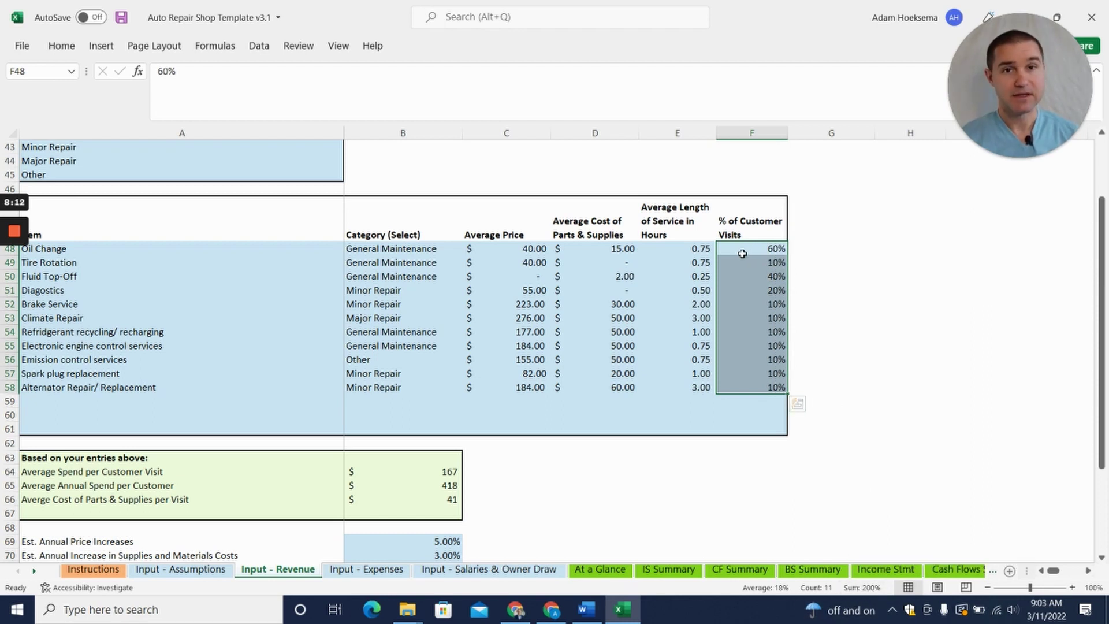
left_click(740, 259)
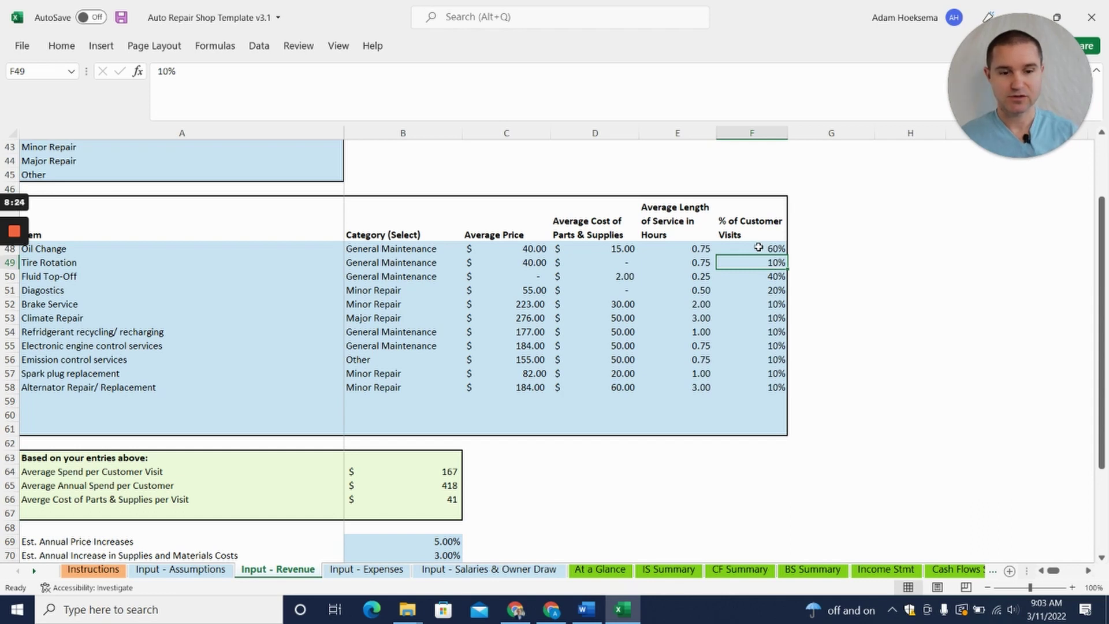
left_click_drag(758, 248, 770, 385)
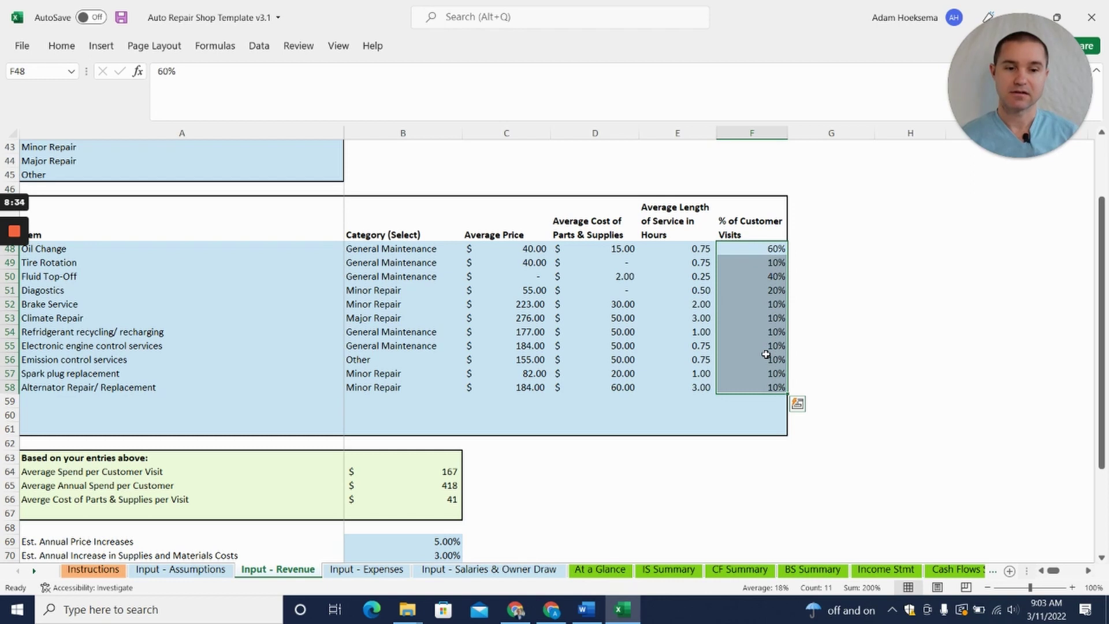
left_click(751, 273)
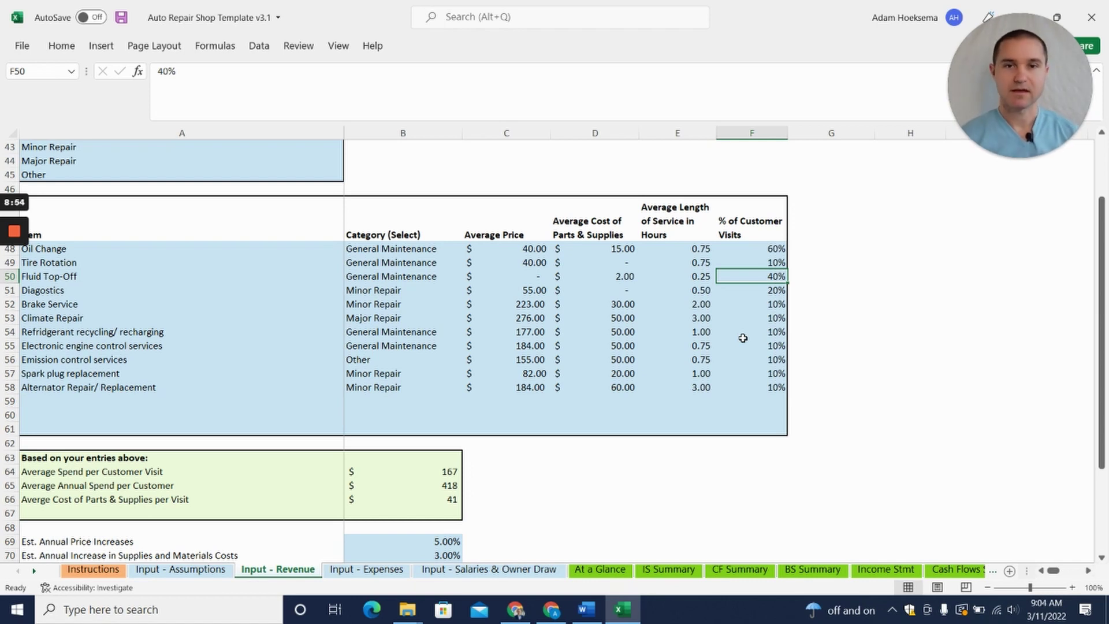
Inspect the Average Spend per Customer Visit and parts cost per visit formulas.
scroll(759, 341, "down", 3)
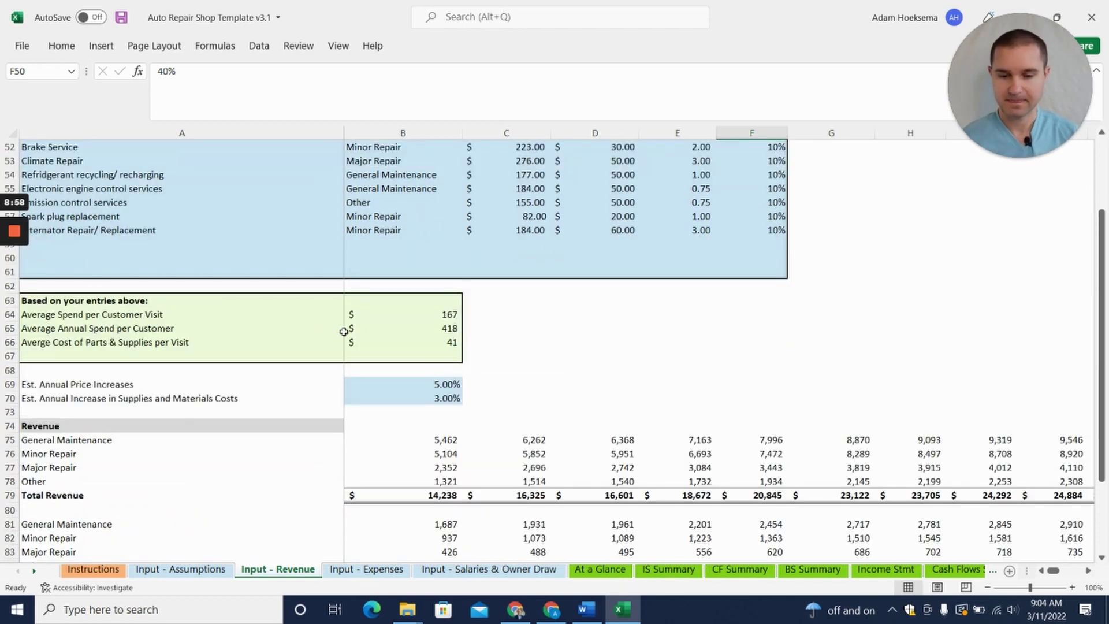
scroll(326, 328, "down", 1)
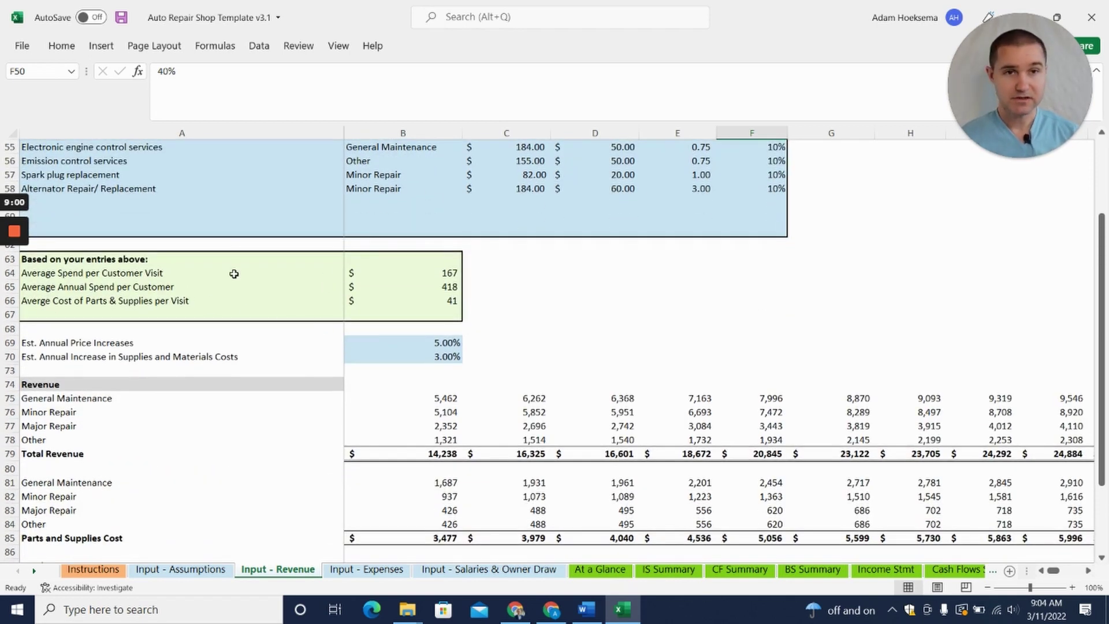
left_click(73, 276)
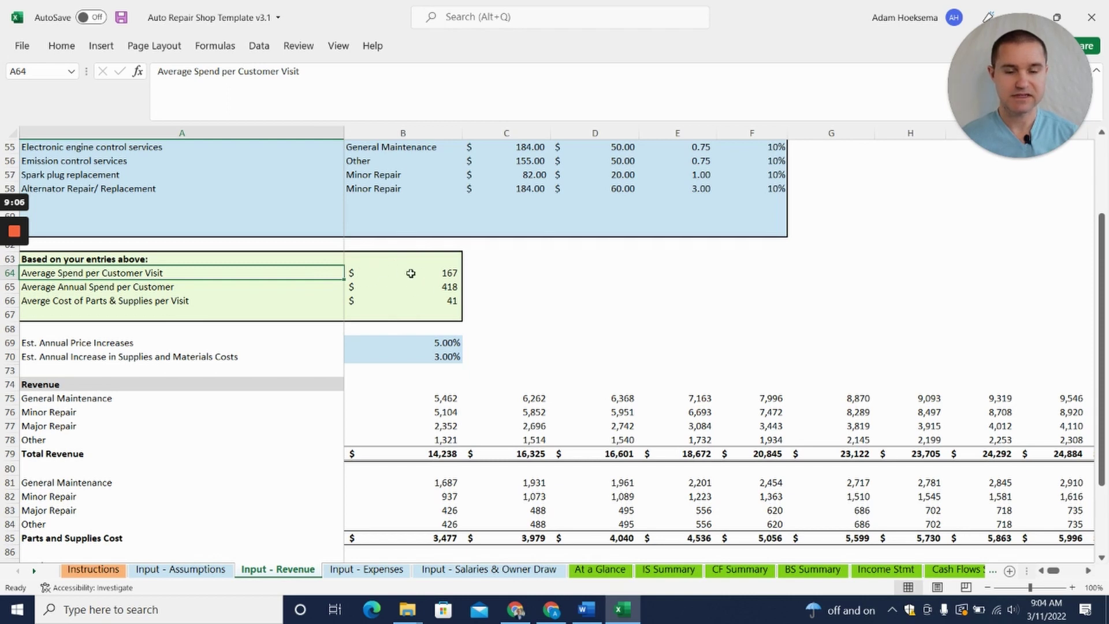
left_click(434, 287)
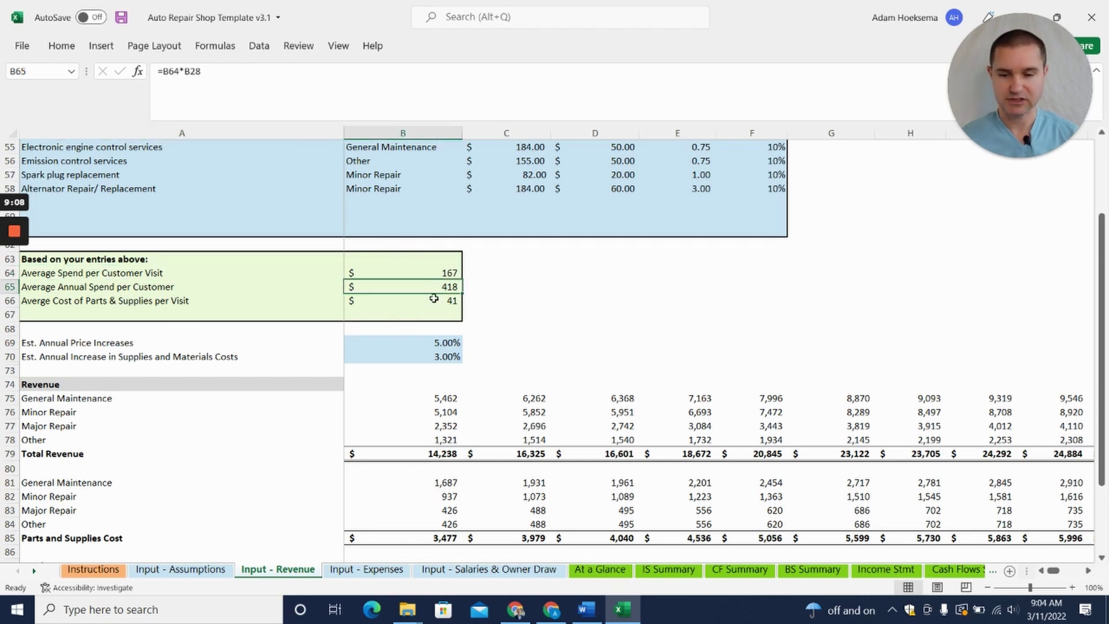
left_click(443, 300)
Confirm the 5.00% annual price increase and 3.00% supplies cost increase, then scroll to the totals.
scroll(699, 189, "up", 2)
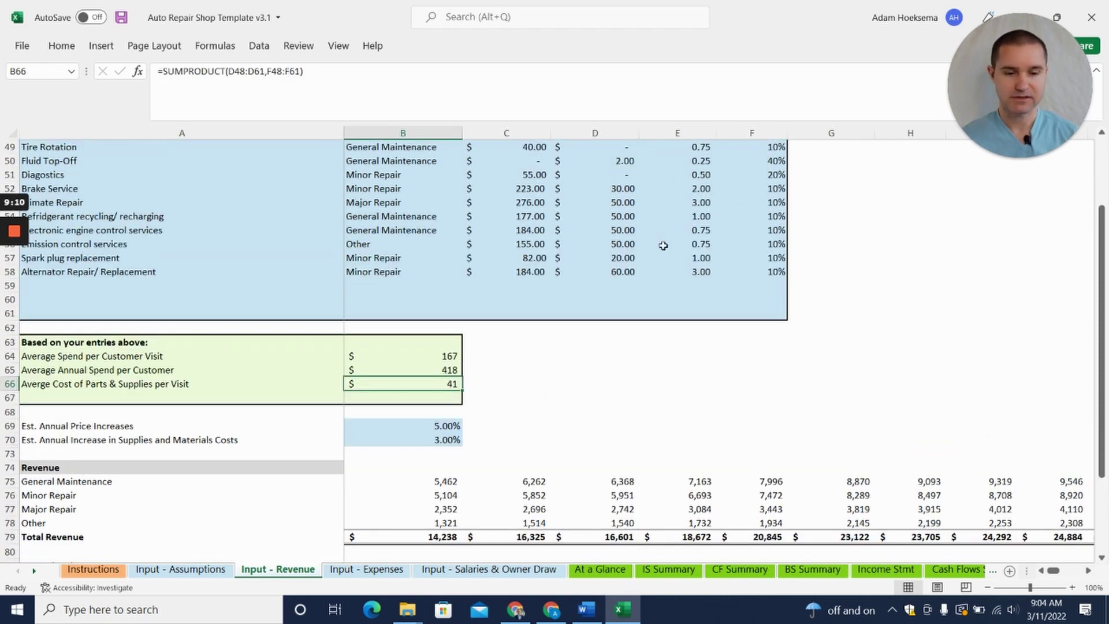
scroll(552, 229, "down", 3)
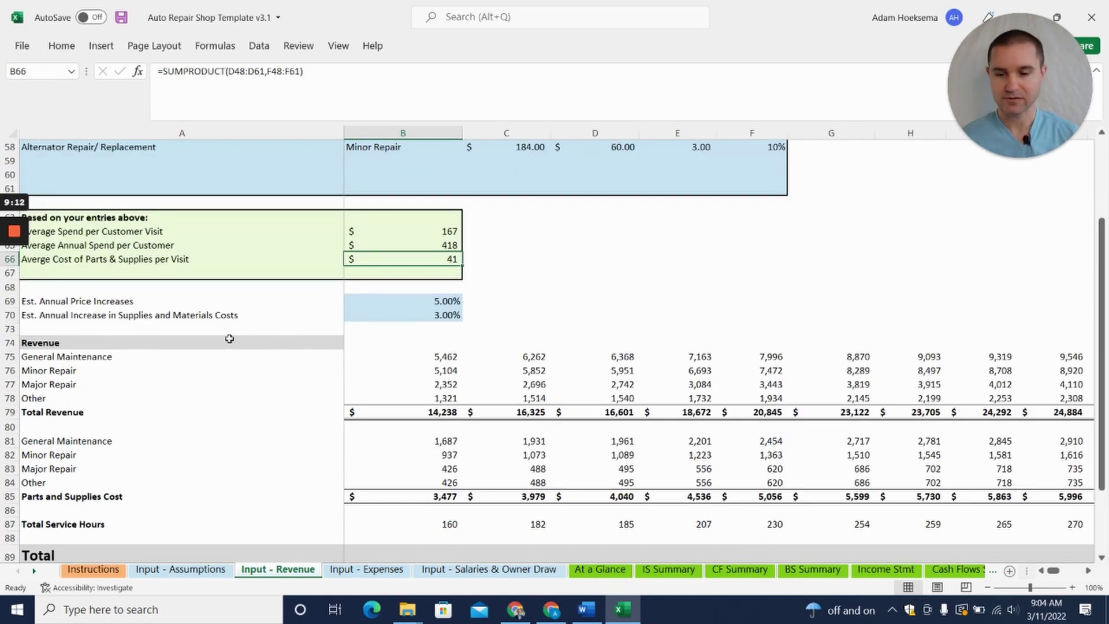
left_click(439, 299)
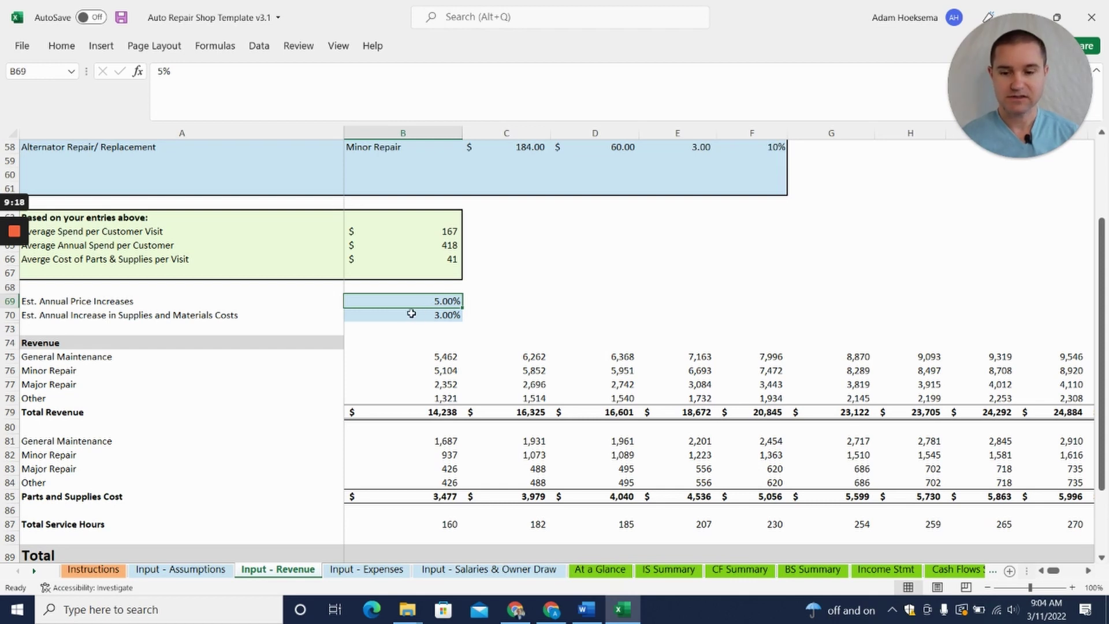
left_click(425, 320)
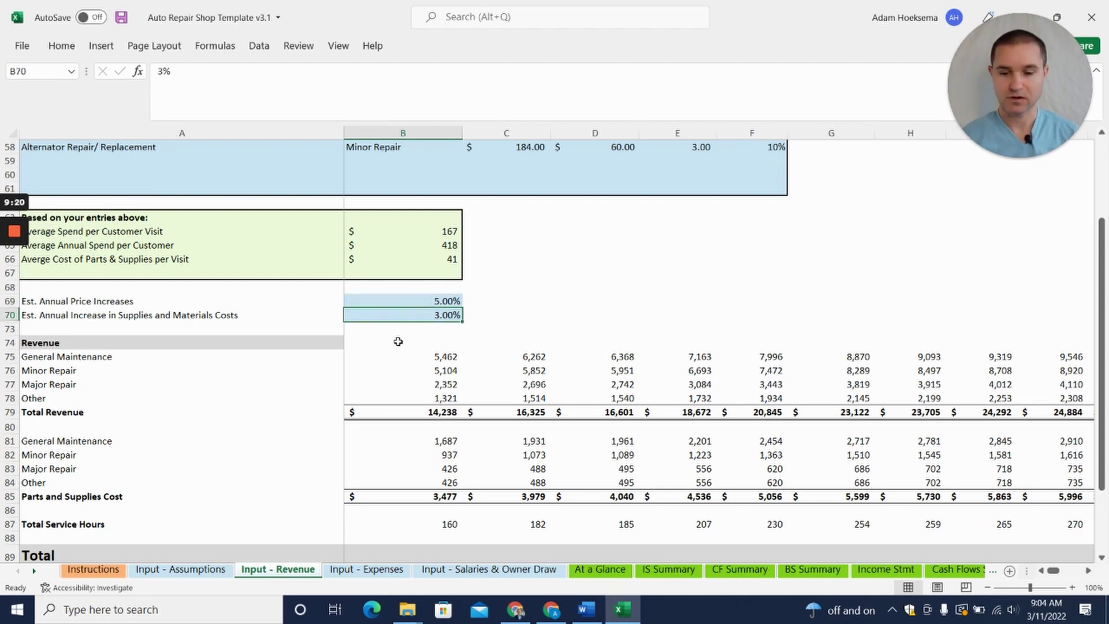
scroll(397, 345, "down", 5)
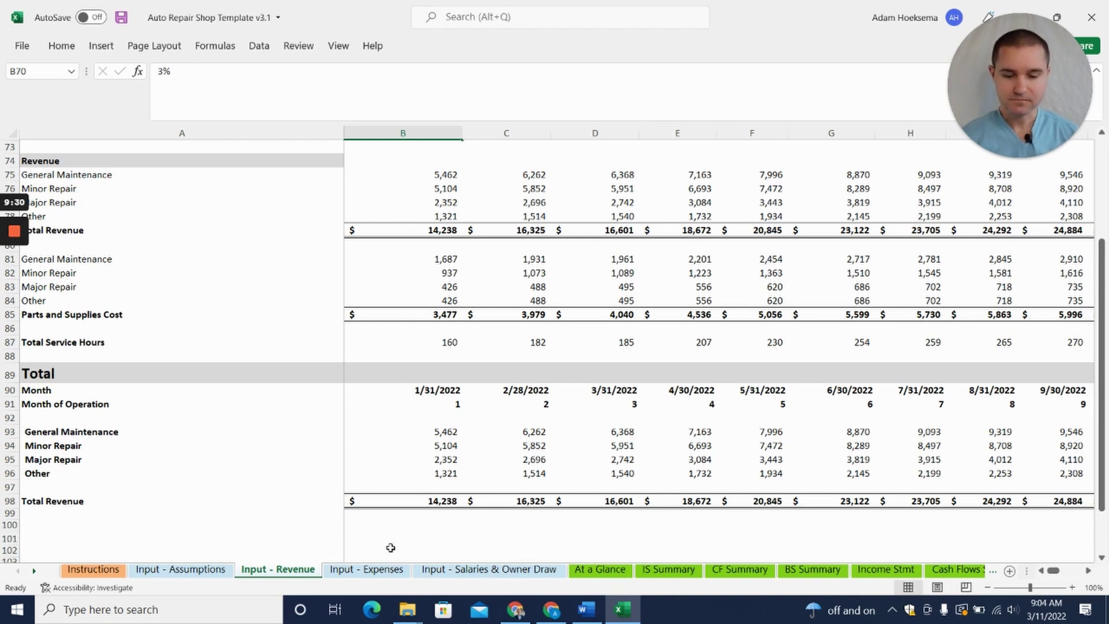
left_click(375, 570)
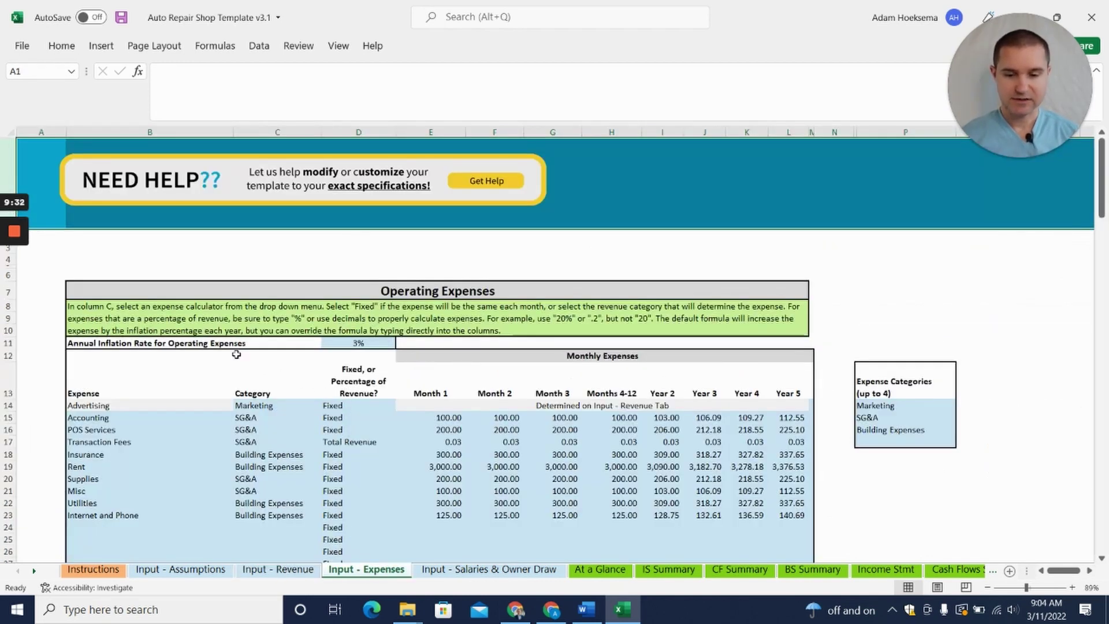
scroll(176, 295, "down", 3)
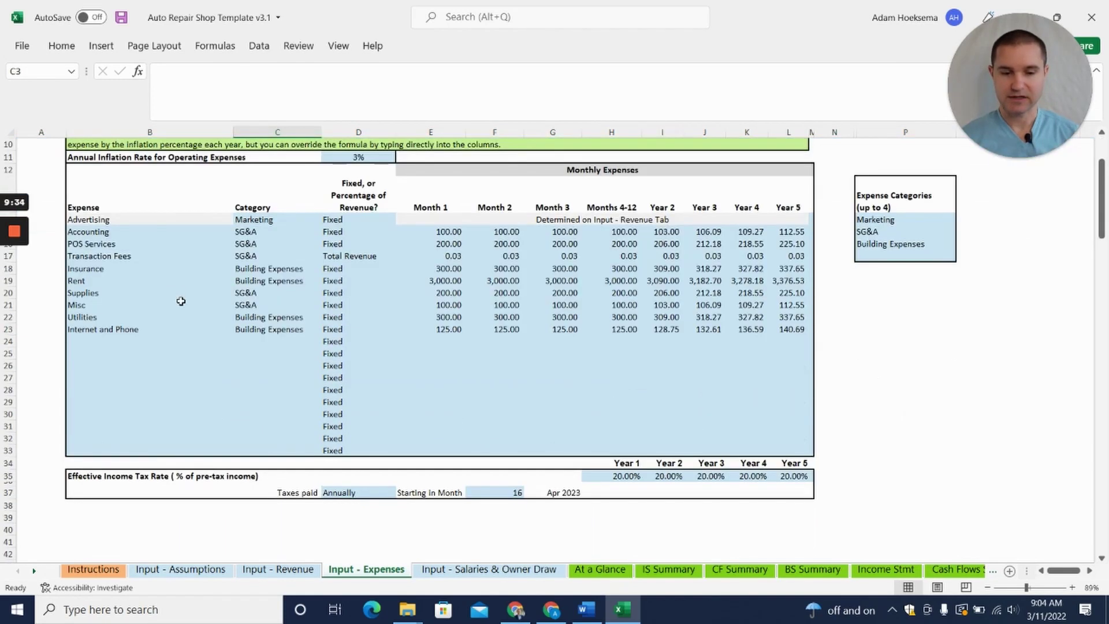
left_click(1071, 588)
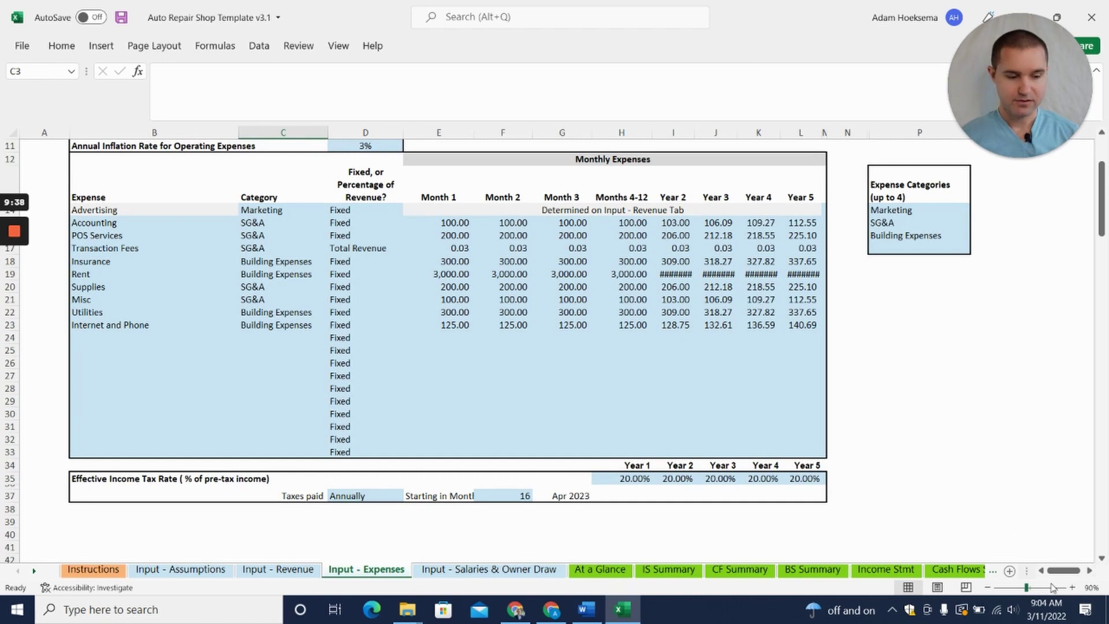
left_click(1071, 588)
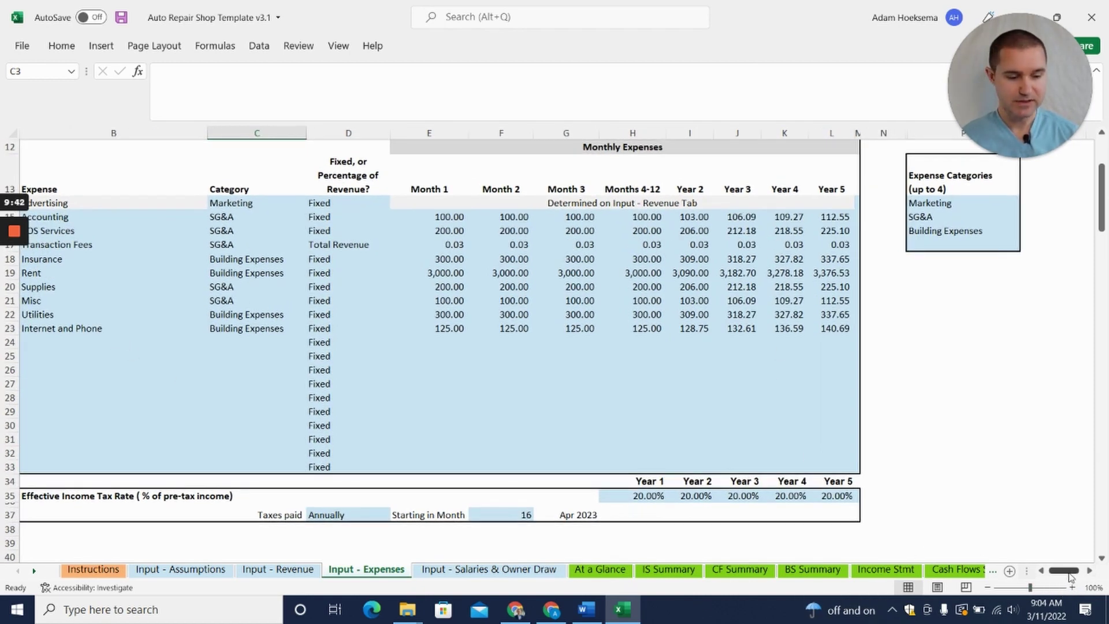
left_click_drag(1069, 574, 1062, 574)
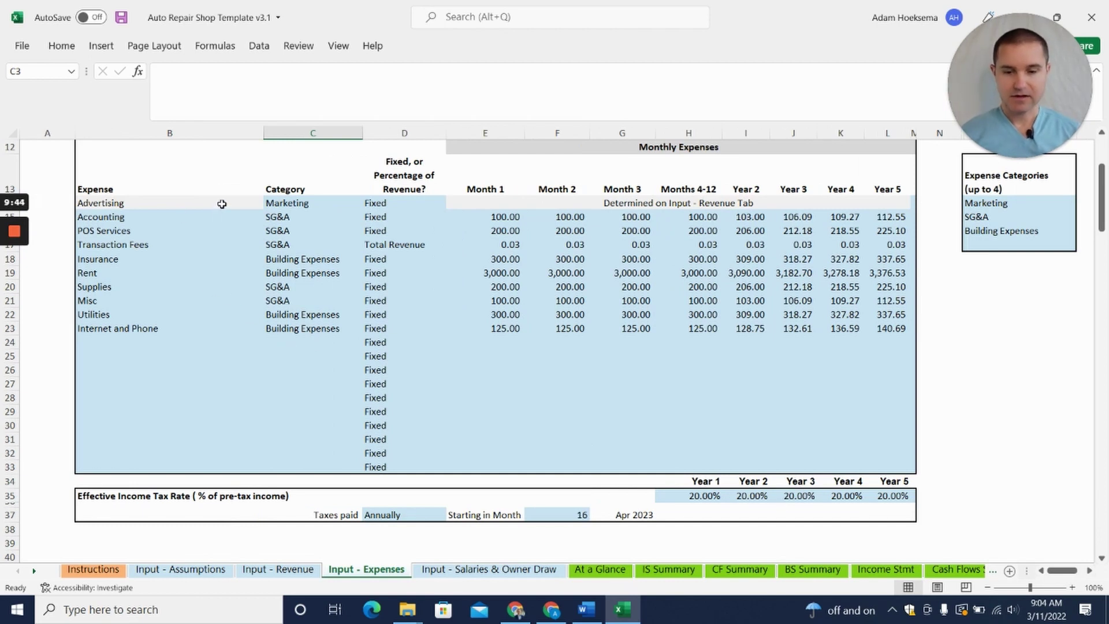
left_click(389, 217)
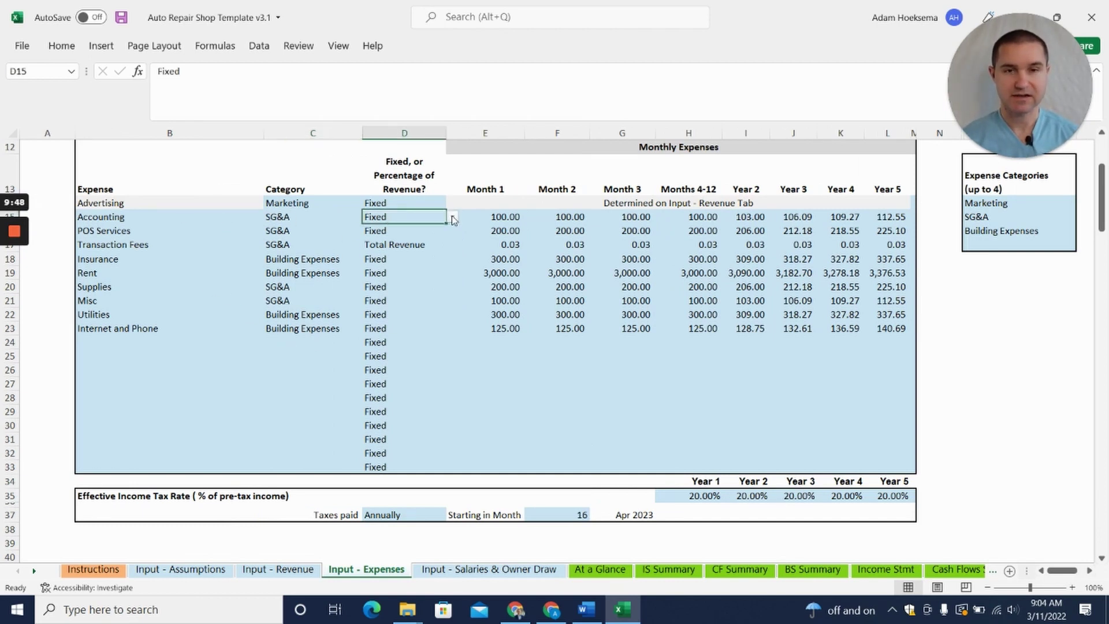
left_click(436, 244)
left_click(453, 245)
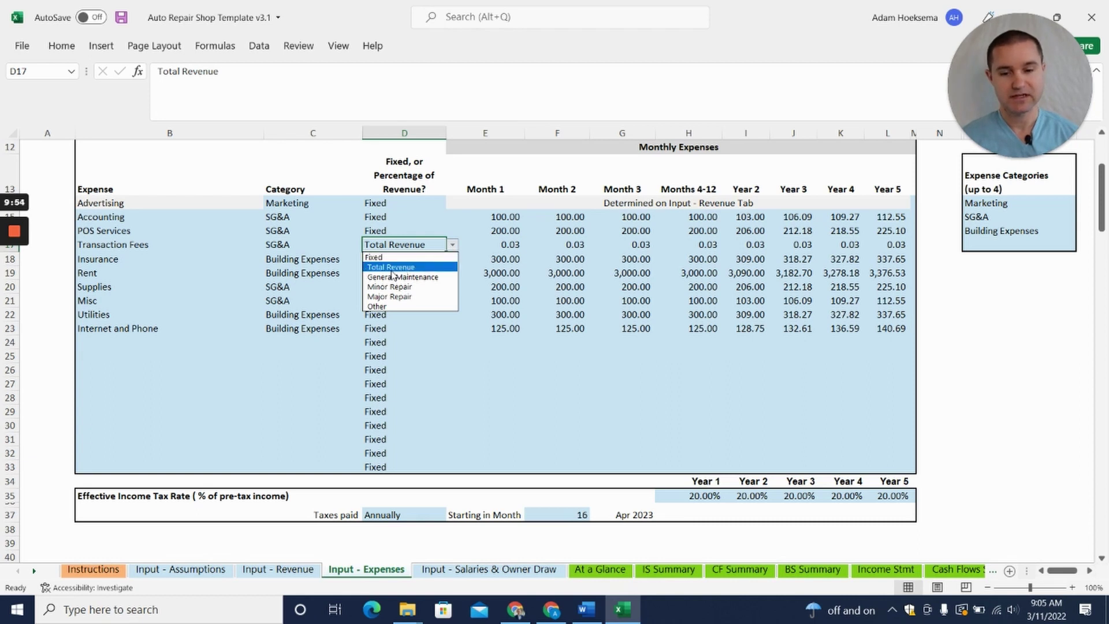
left_click(453, 245)
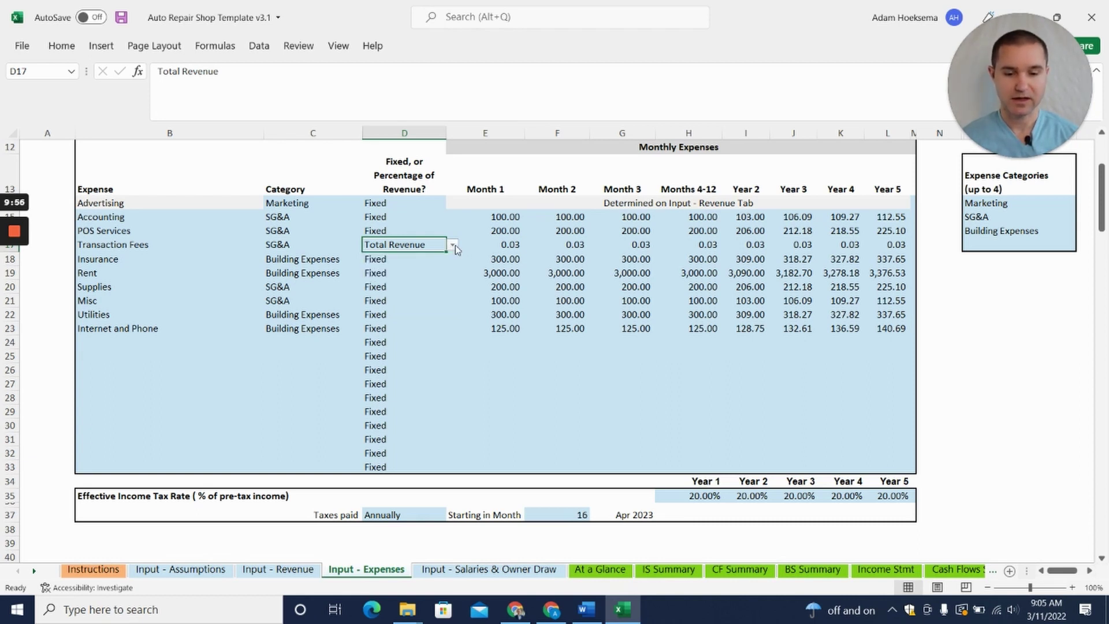
left_click(99, 248)
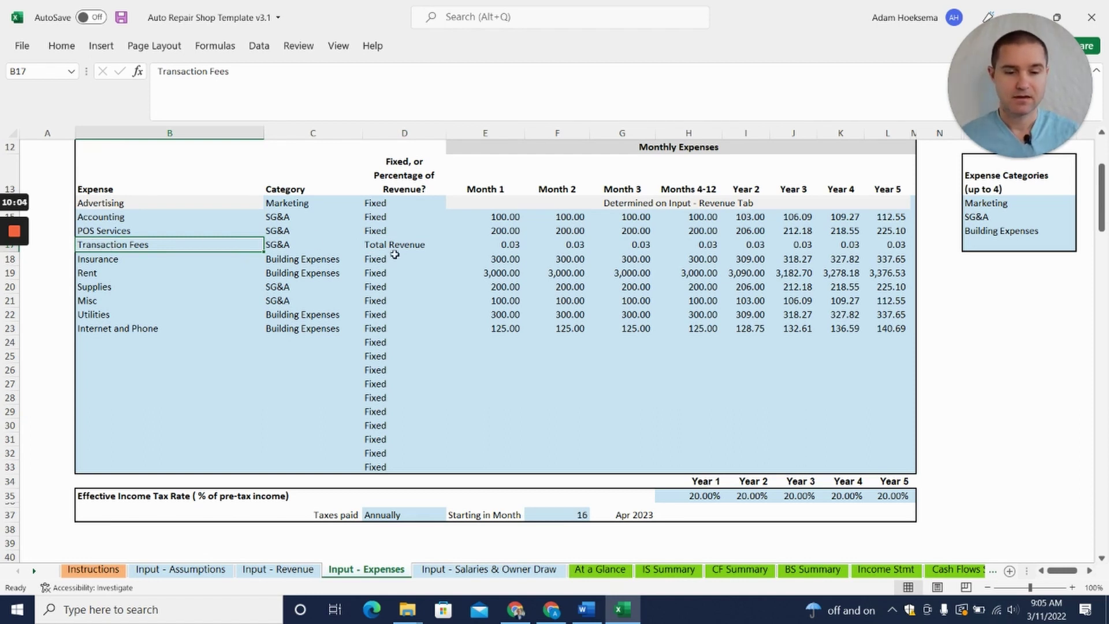
left_click(497, 246)
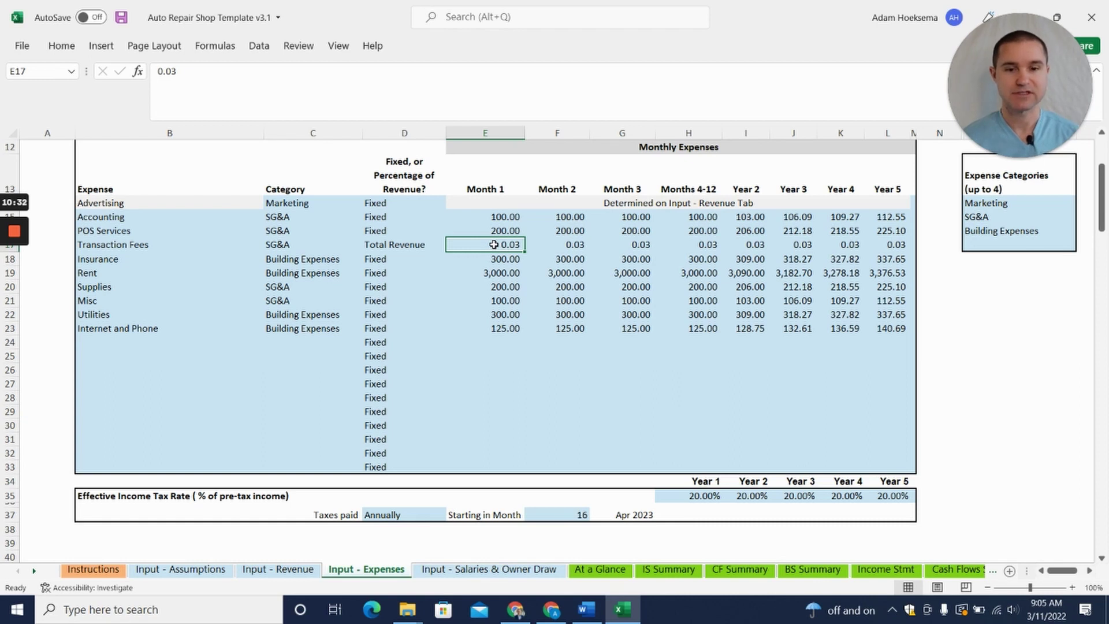
left_click(390, 230)
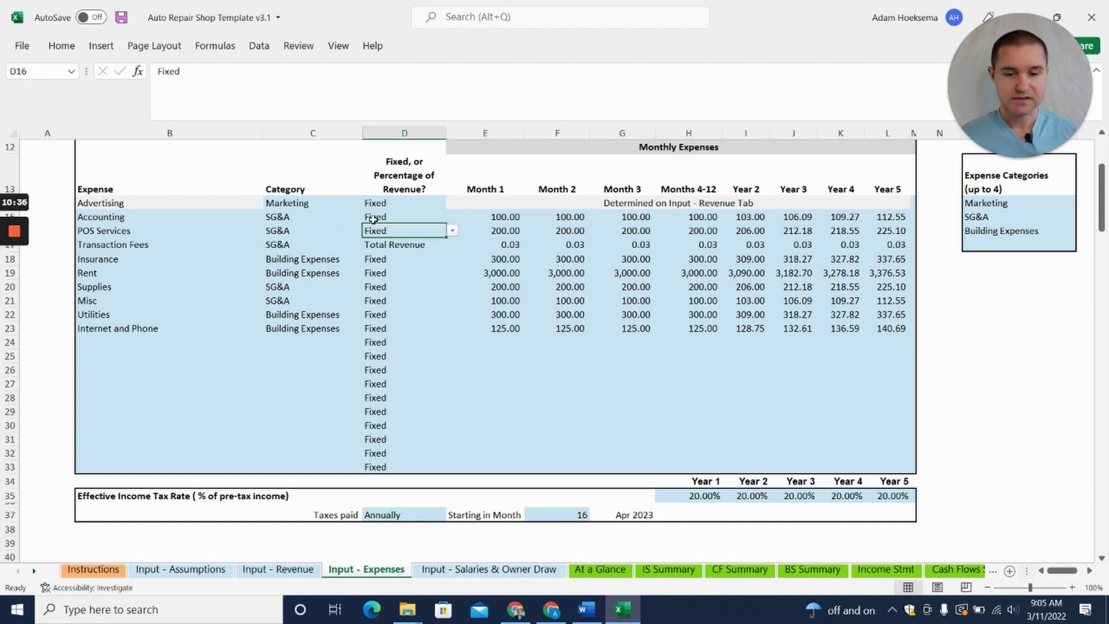
left_click(517, 217)
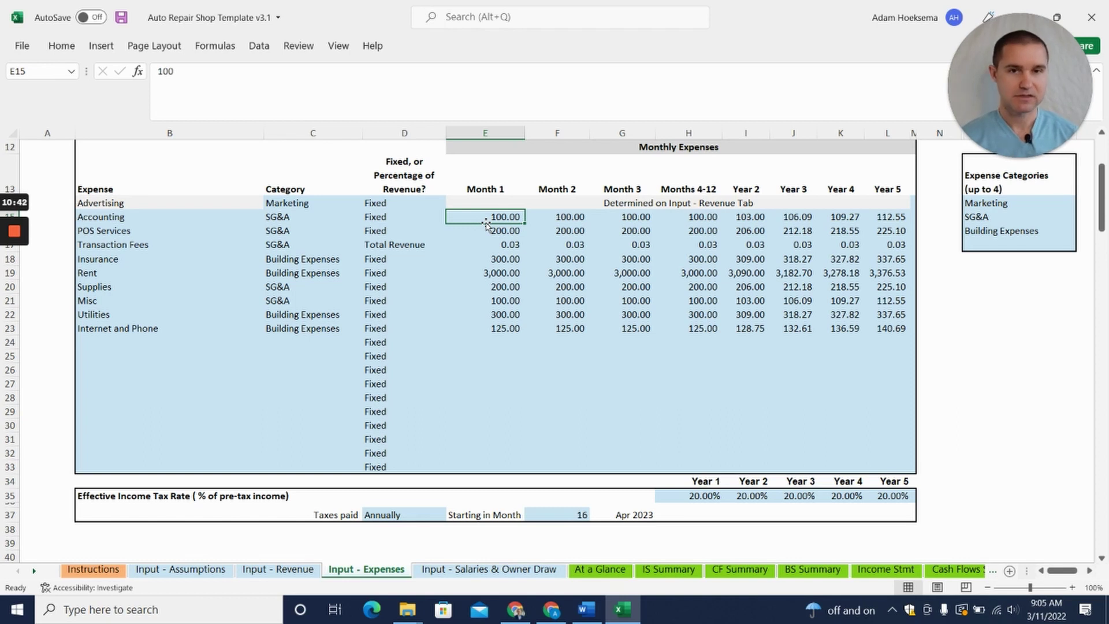
left_click(503, 271)
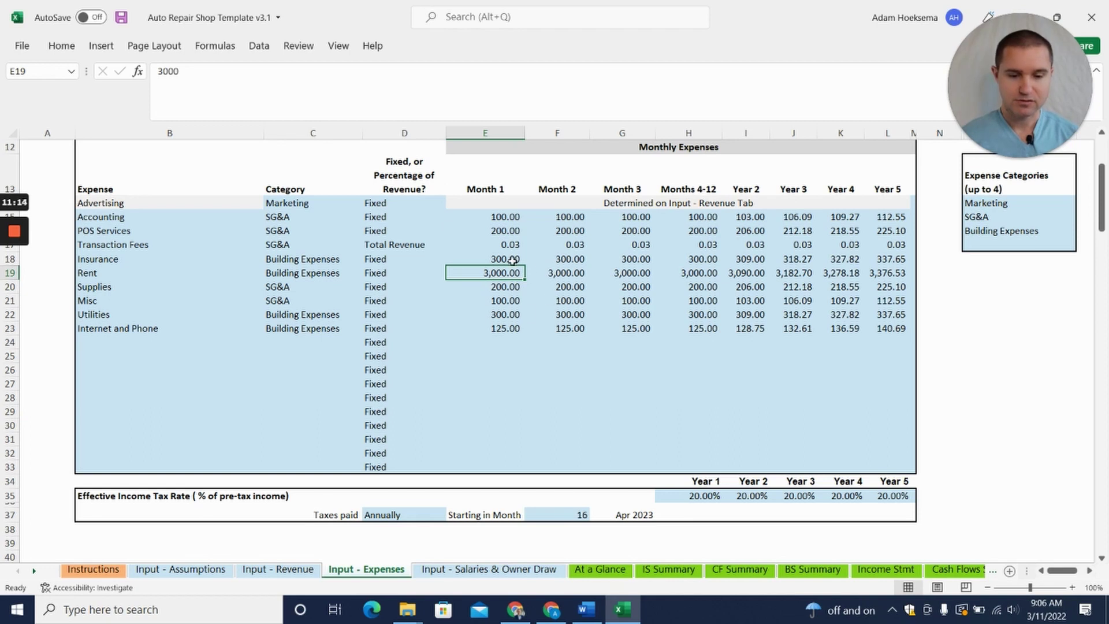
Open Input - Salaries & Owner Draw and review categories, hours, and starting months, including Mechanic 2's month 25.
left_click(490, 569)
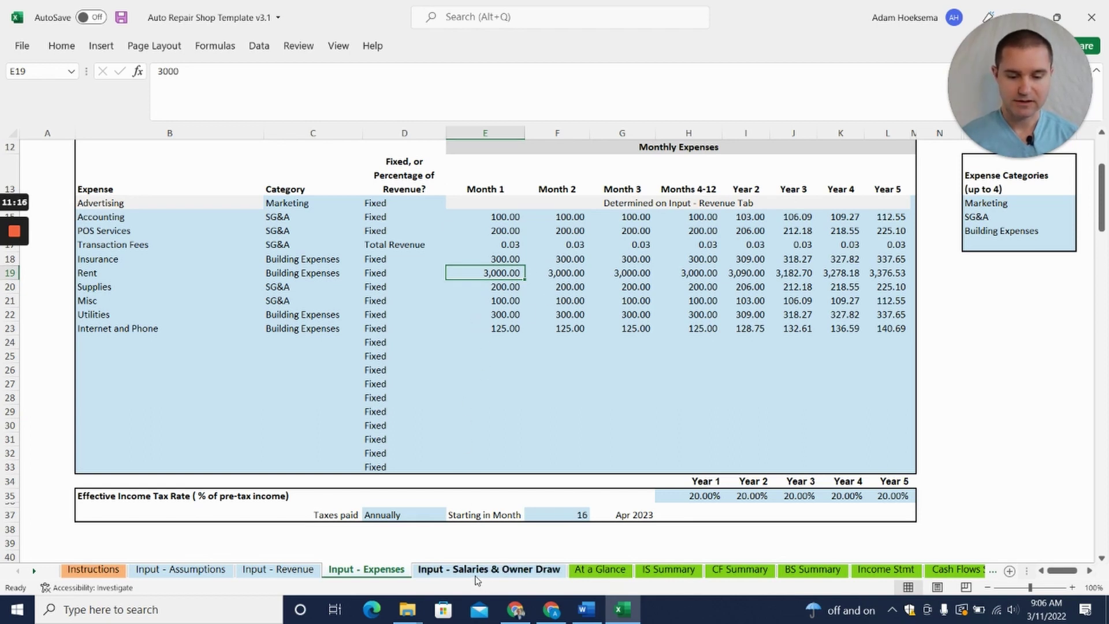
scroll(274, 398, "down", 1)
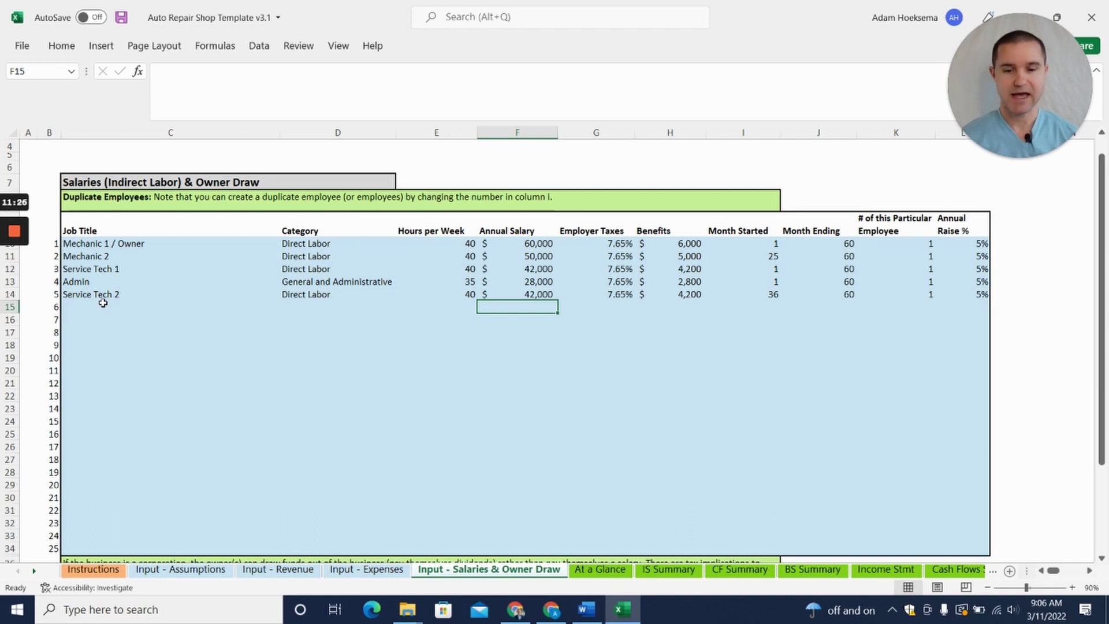
left_click(348, 242)
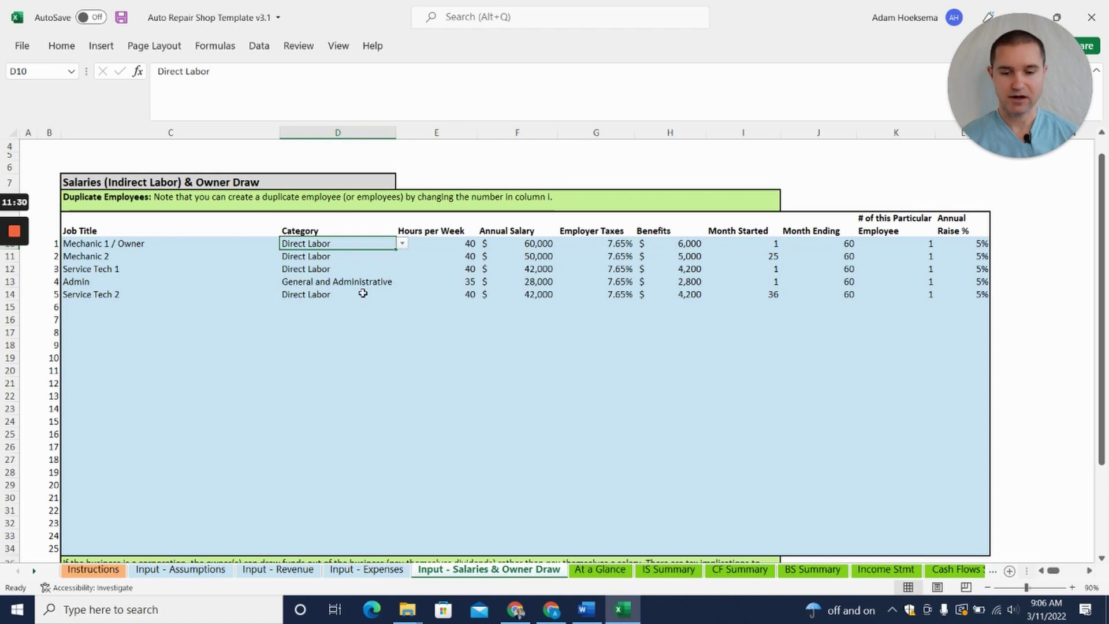
left_click(355, 284)
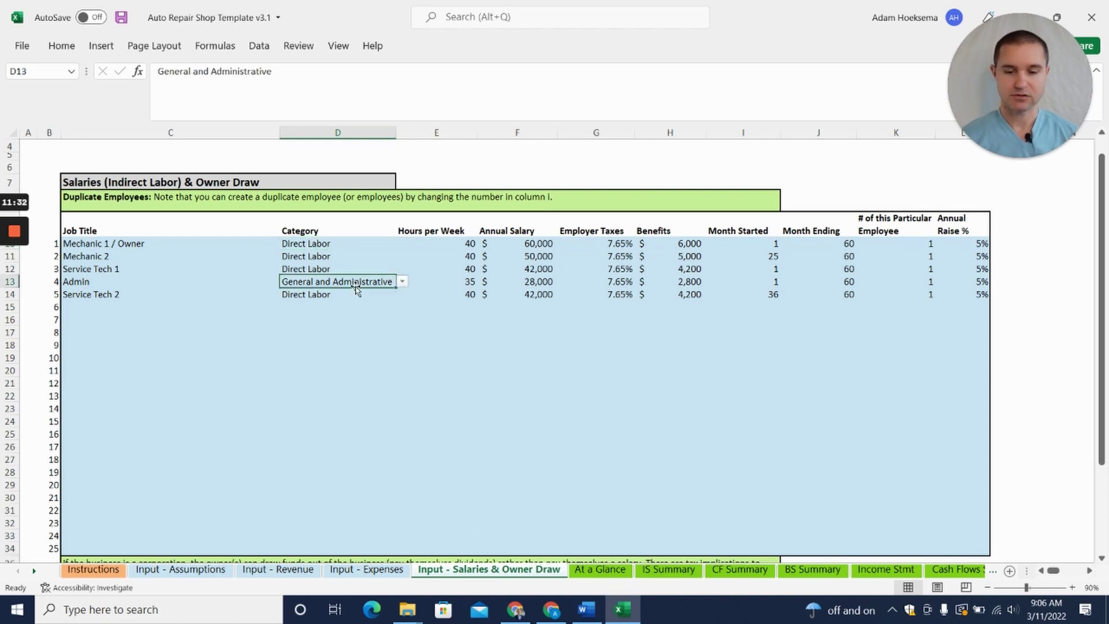
left_click(472, 244)
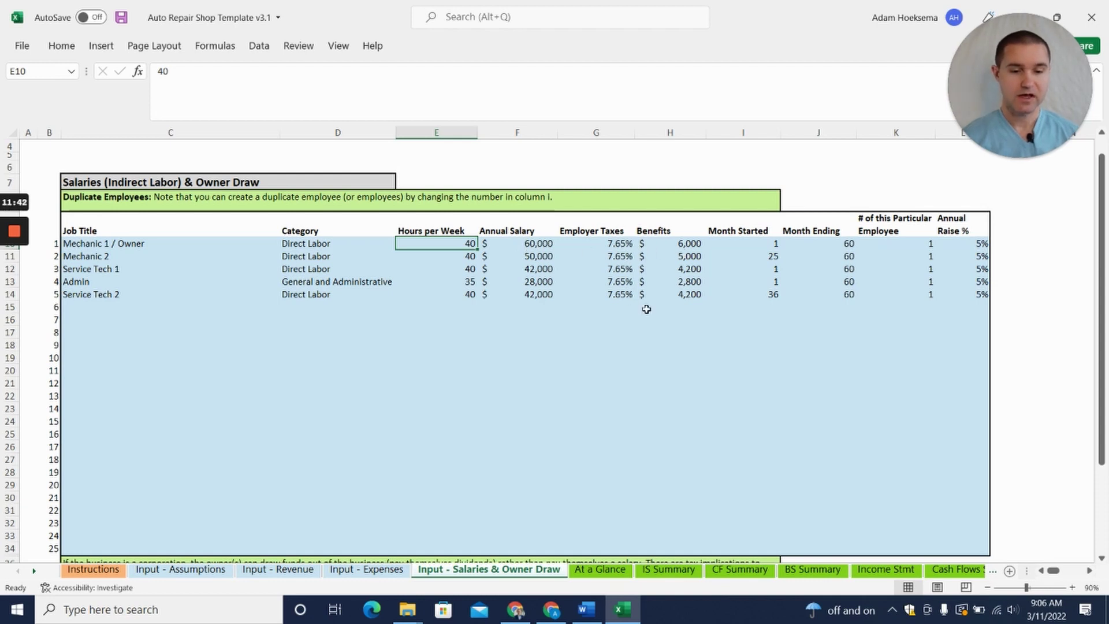
left_click(763, 242)
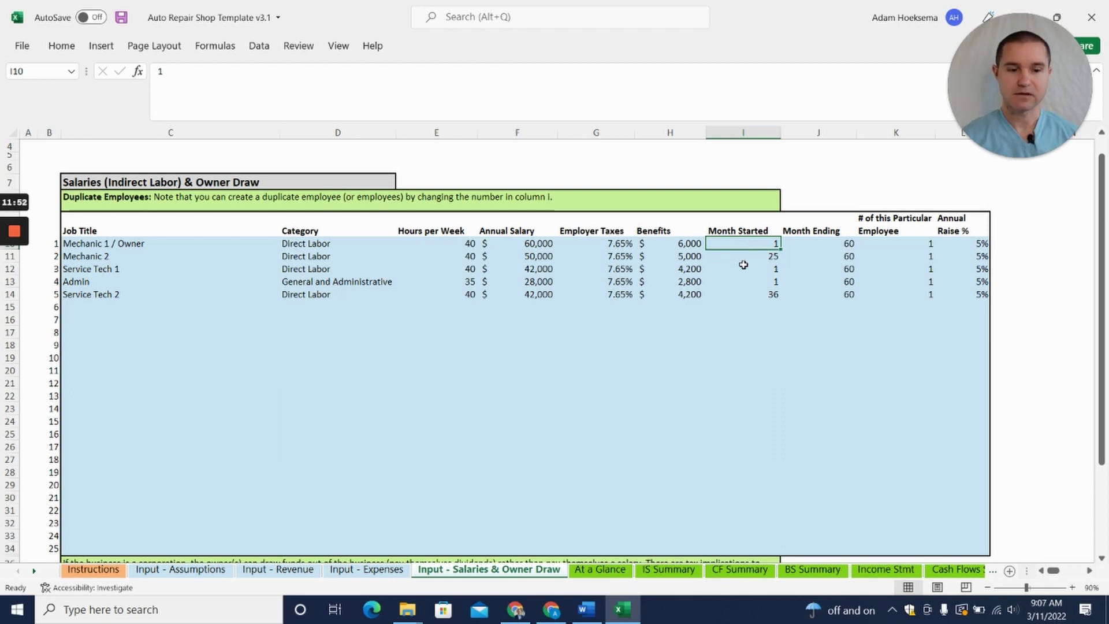
left_click(752, 258)
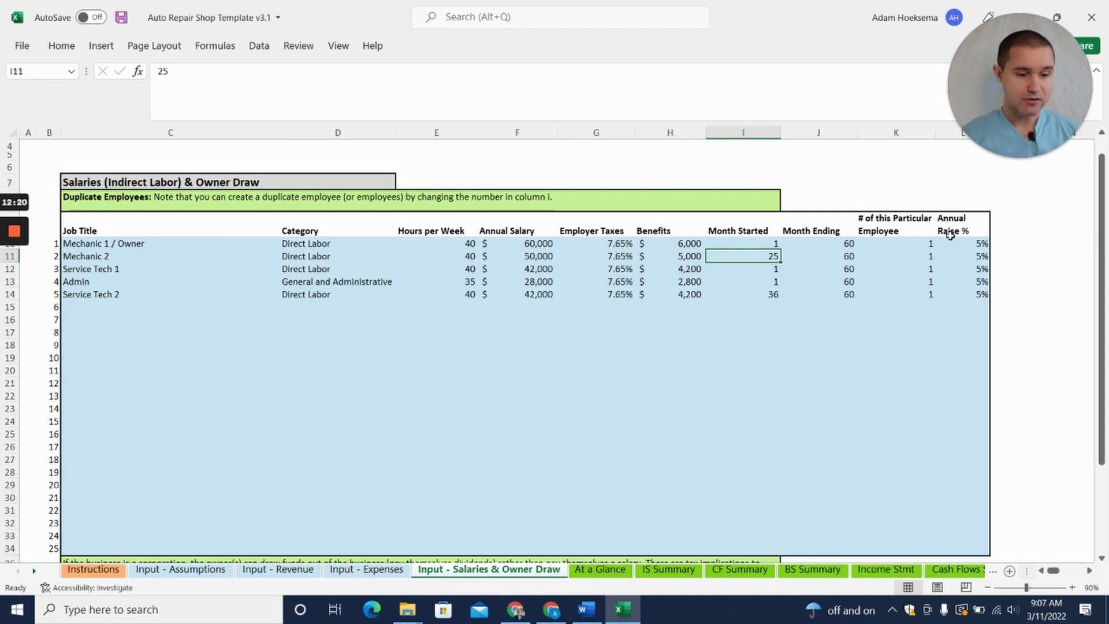
Review Mechanic 2's ending month of 60 and the employee counts in column K.
left_click(859, 258)
left_click(849, 256)
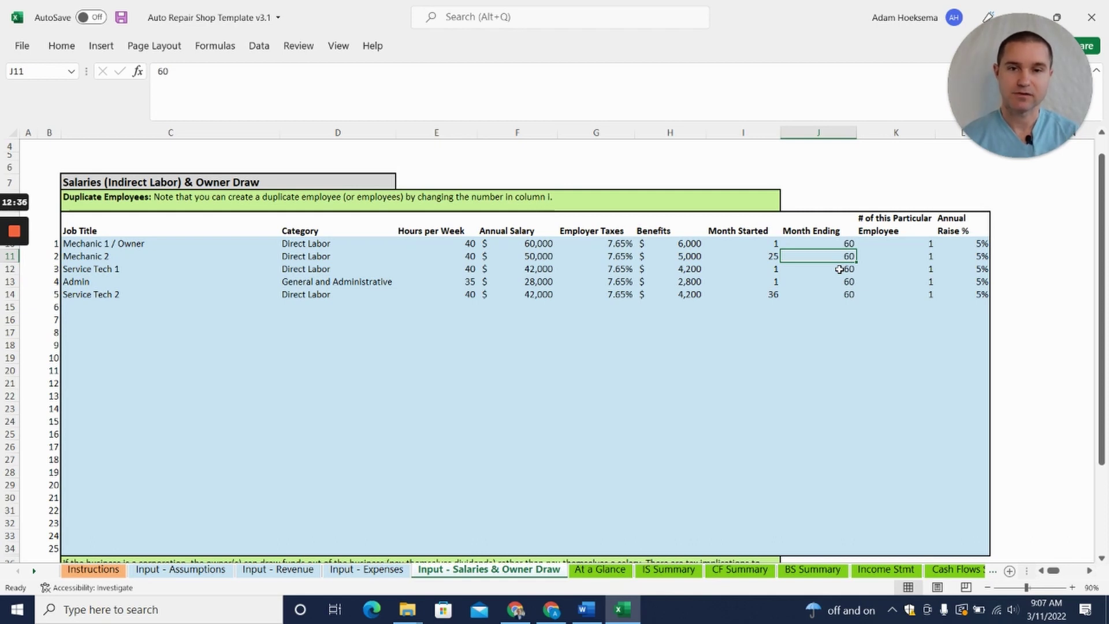
left_click(919, 242)
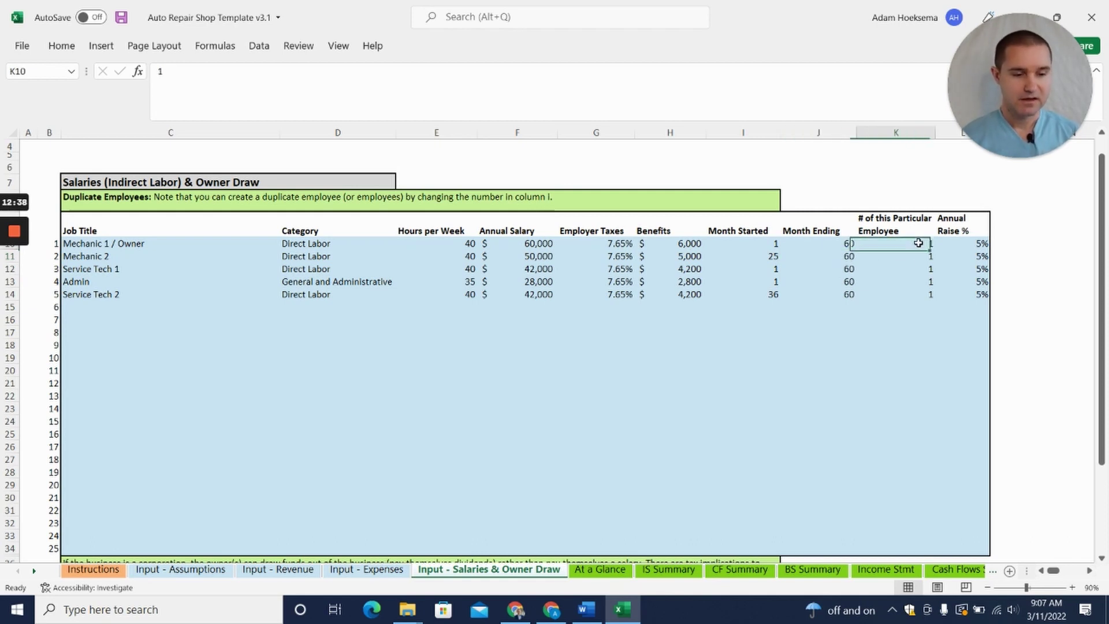
left_click(906, 252)
left_click(907, 269)
left_click(910, 282)
Try 2 as Service Tech 2's employee count, undo back to 1, and return to At a Glance.
left_click(907, 293)
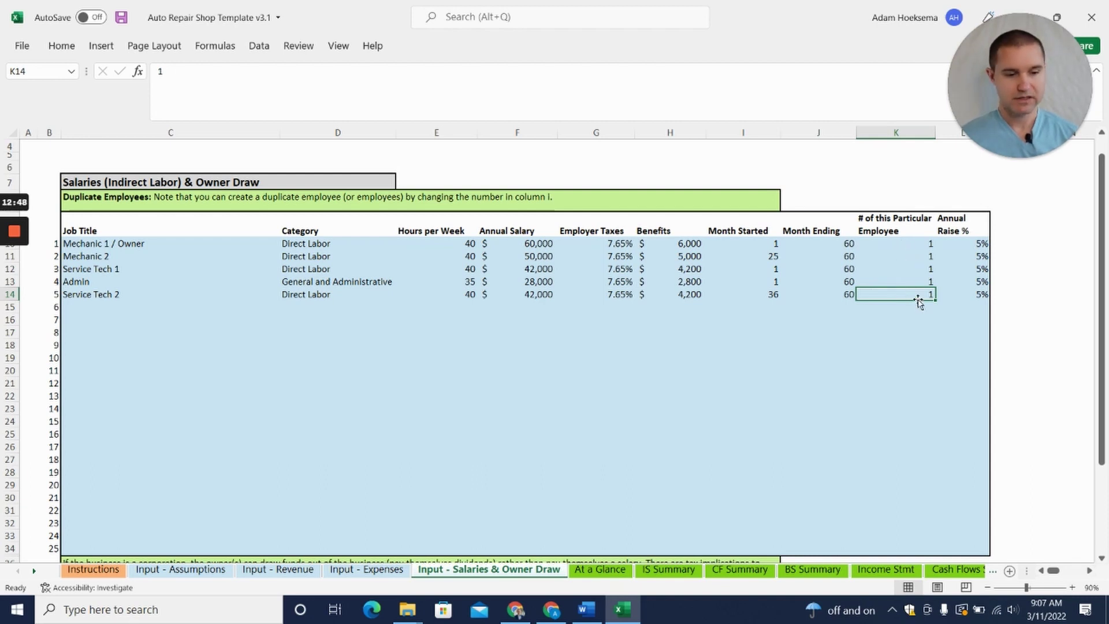
type("2")
key("Return")
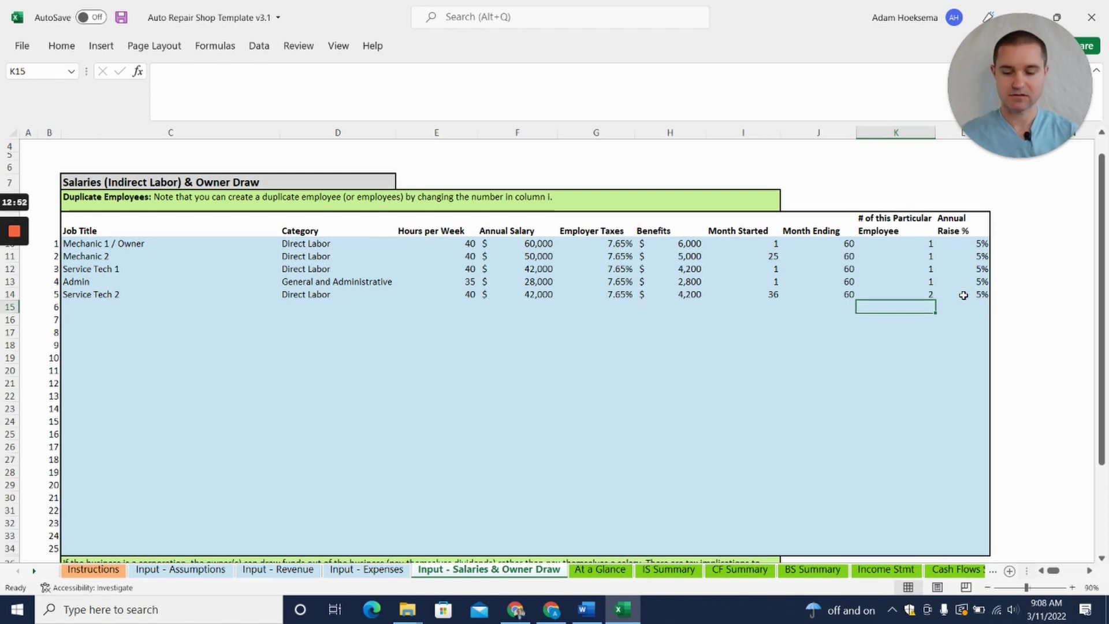
key("ctrl+z")
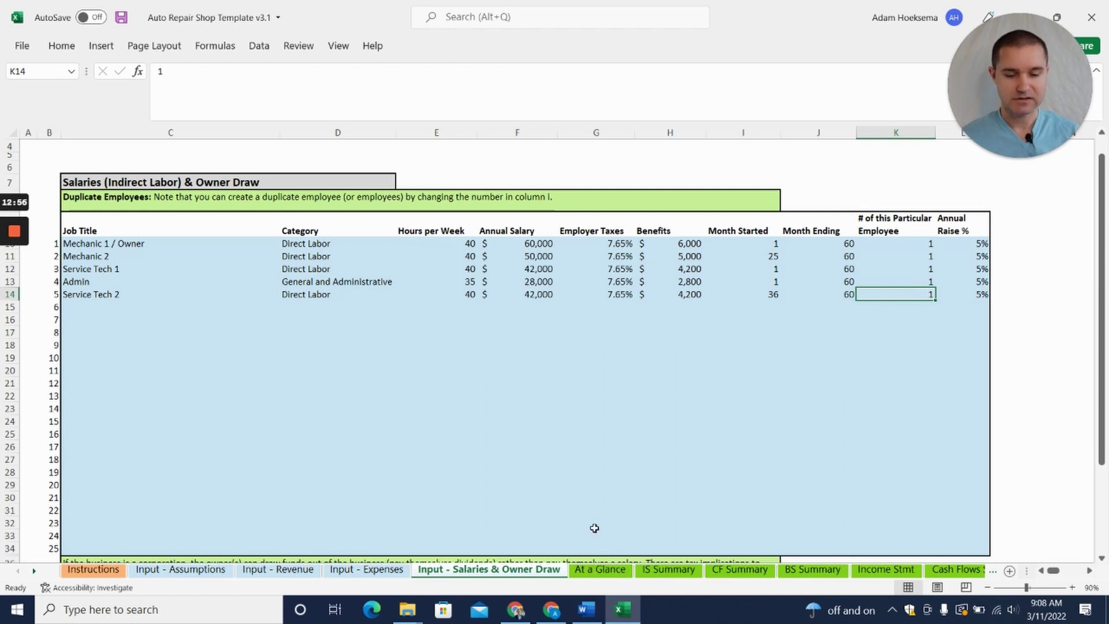
left_click(598, 570)
scroll(302, 199, "up", 7)
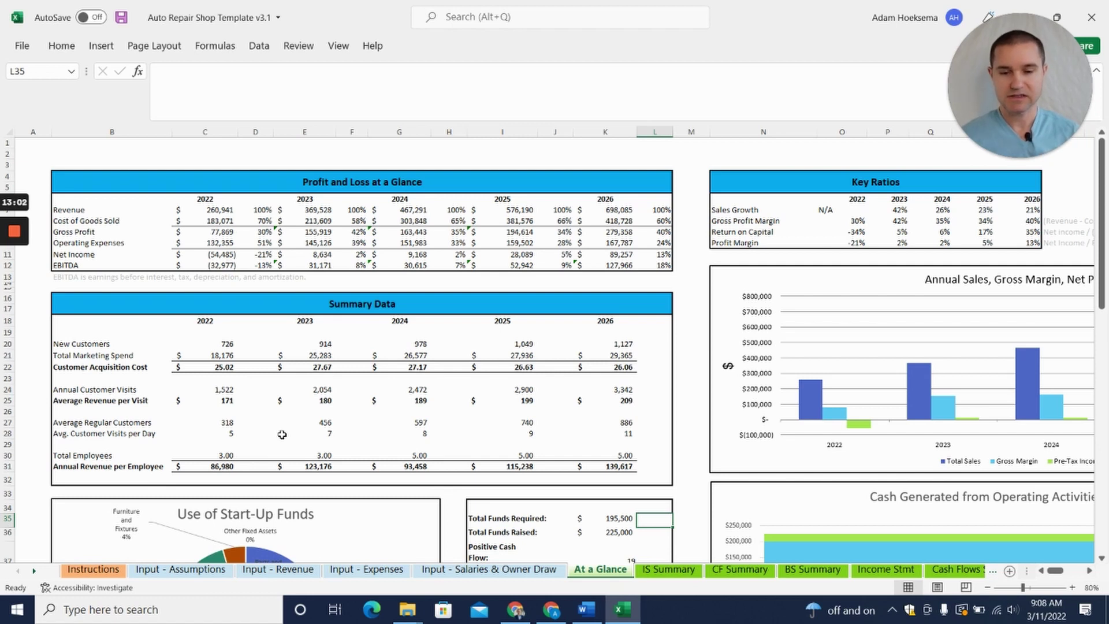
left_click(1073, 587)
left_click(1073, 588)
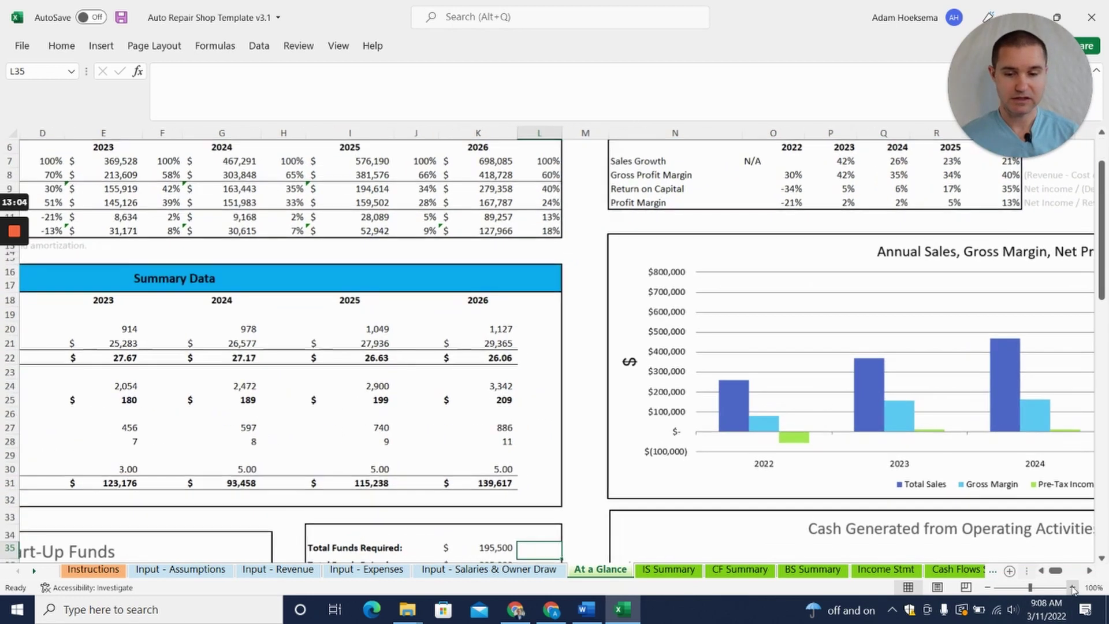
left_click(1073, 587)
left_click_drag(1055, 571, 1008, 579)
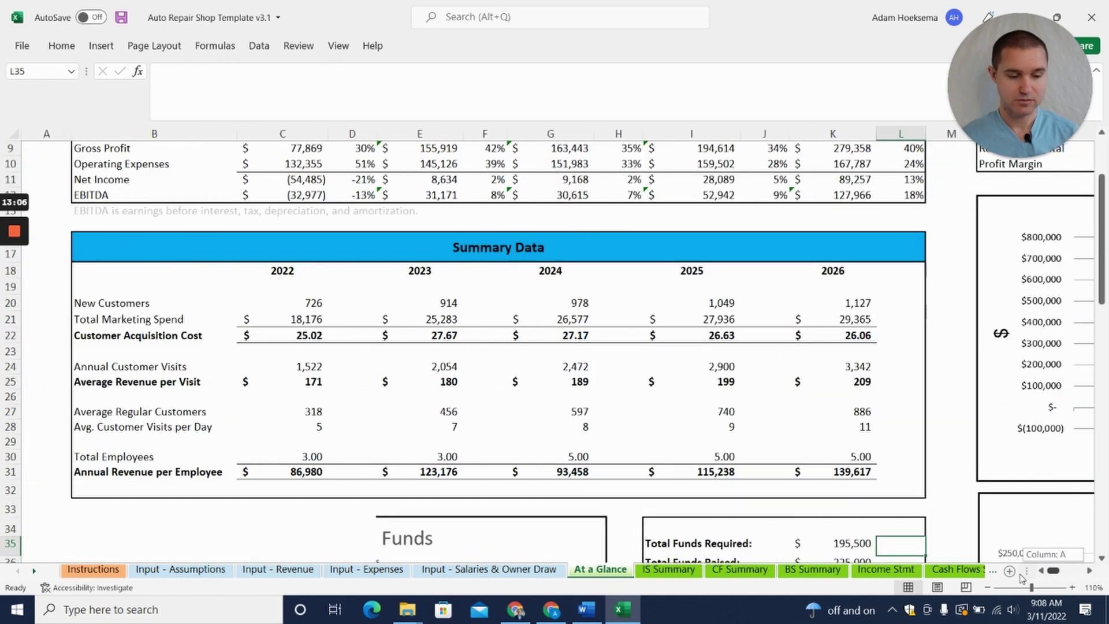
scroll(171, 292, "up", 3)
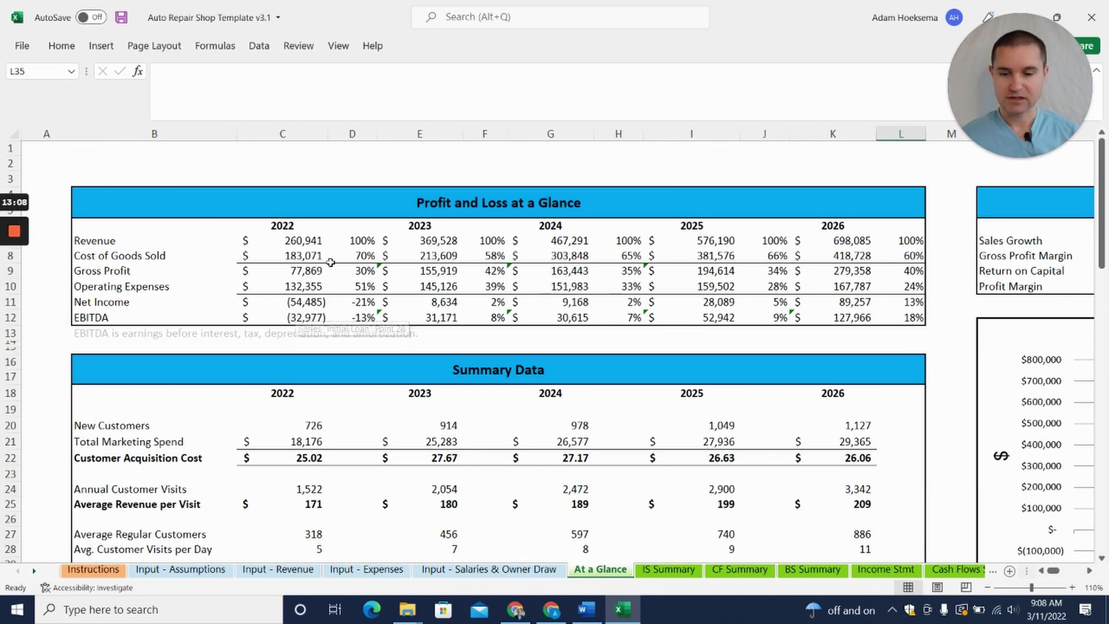